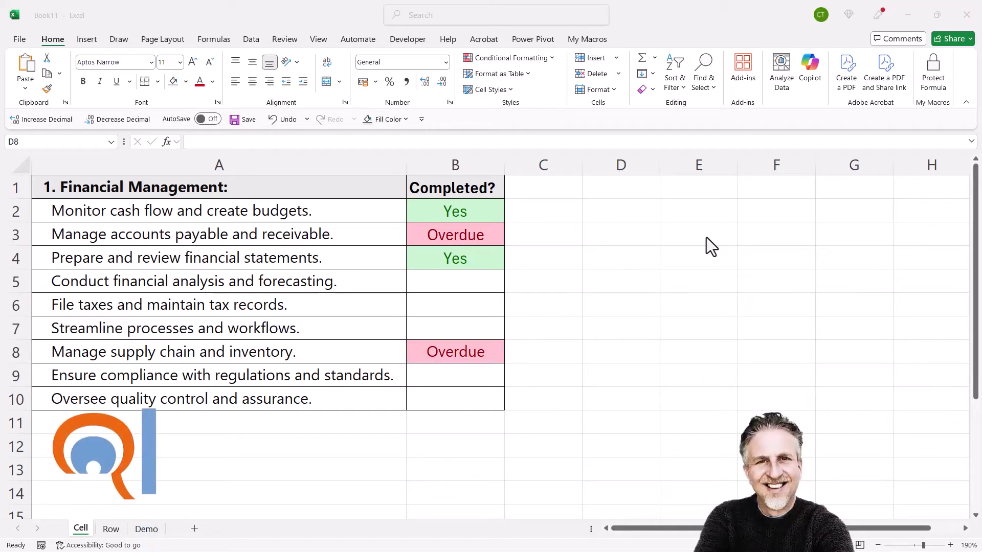
- On the Cell sheet, set B5 to Overdue from its dropdown list
click(490, 210)
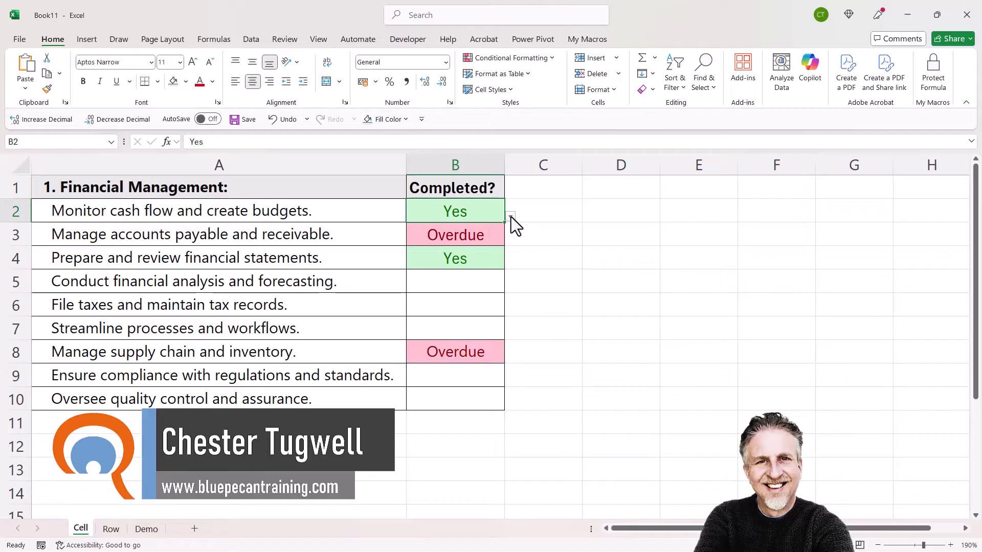
click(510, 216)
click(454, 278)
click(510, 287)
click(442, 311)
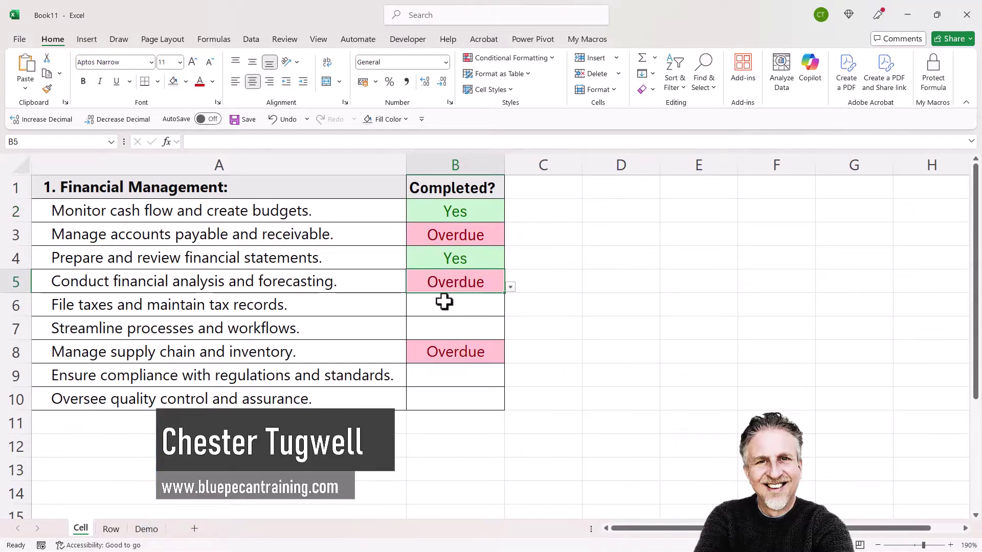
- Set B4 on the Row sheet to Overdue, then show the Demo sheet
click(111, 530)
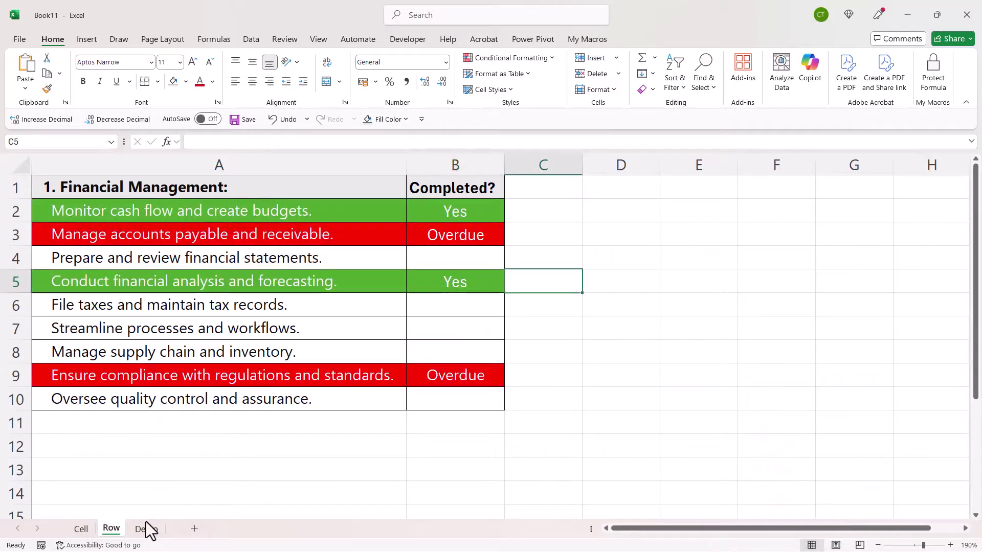
click(500, 258)
click(510, 263)
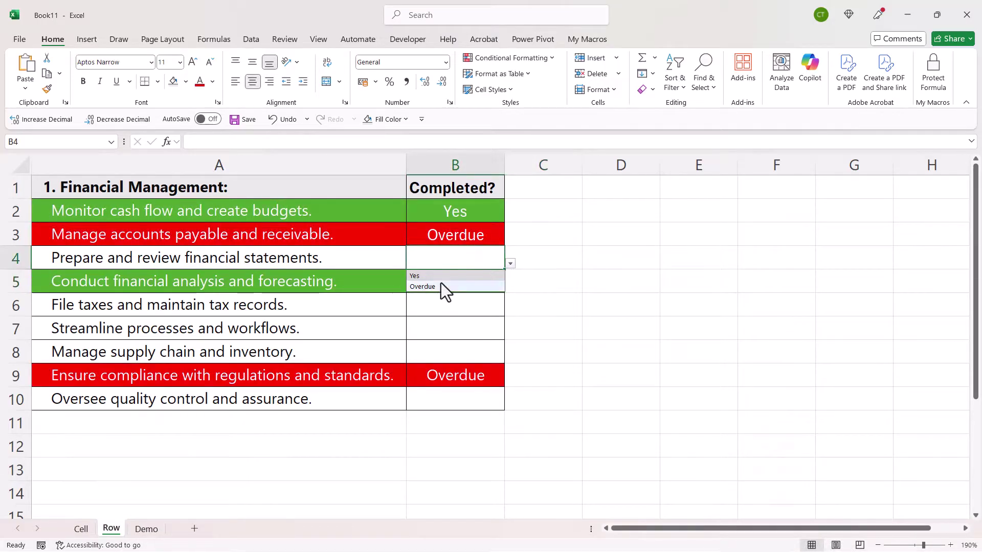
click(441, 285)
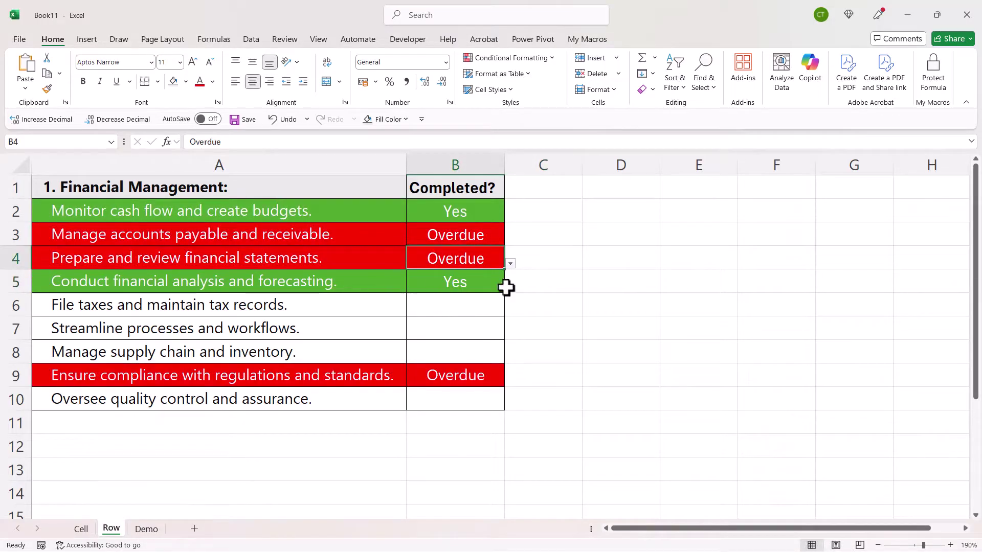
click(148, 531)
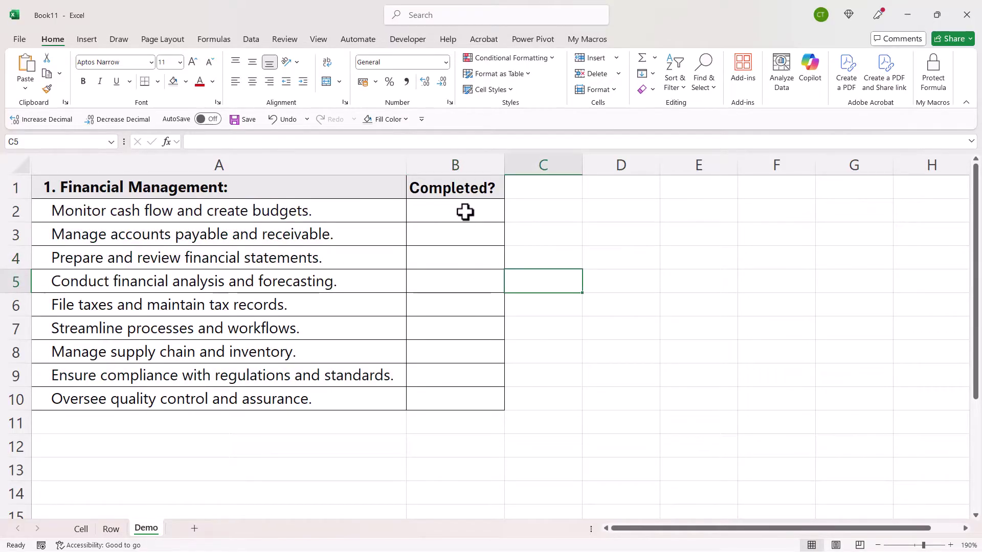
- Select the empty Completed? cells B2:B10 and switch to the Data tab
drag(476, 213, 455, 407)
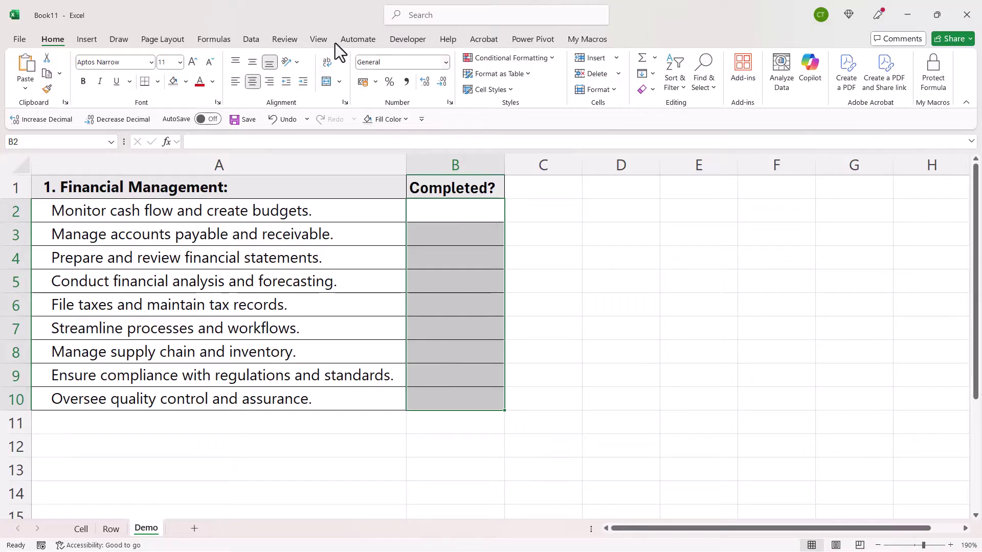
click(252, 39)
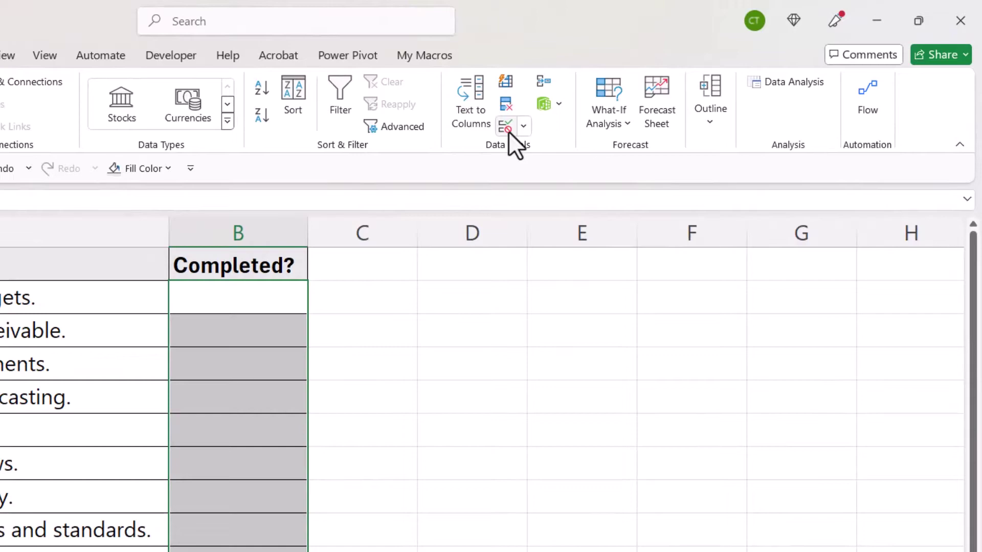
- Give B2:B10 a List data validation with the source Yes, Overdue
click(506, 126)
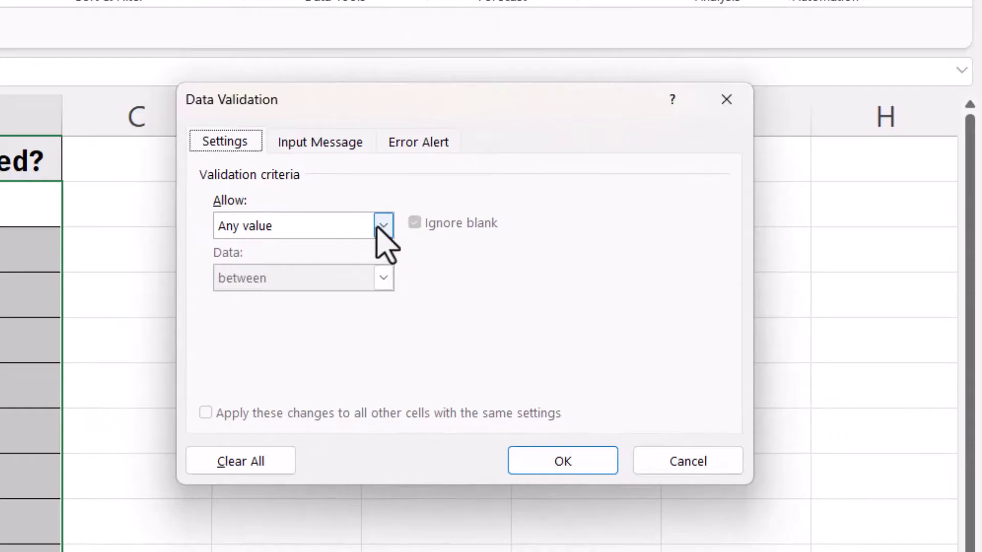
click(383, 225)
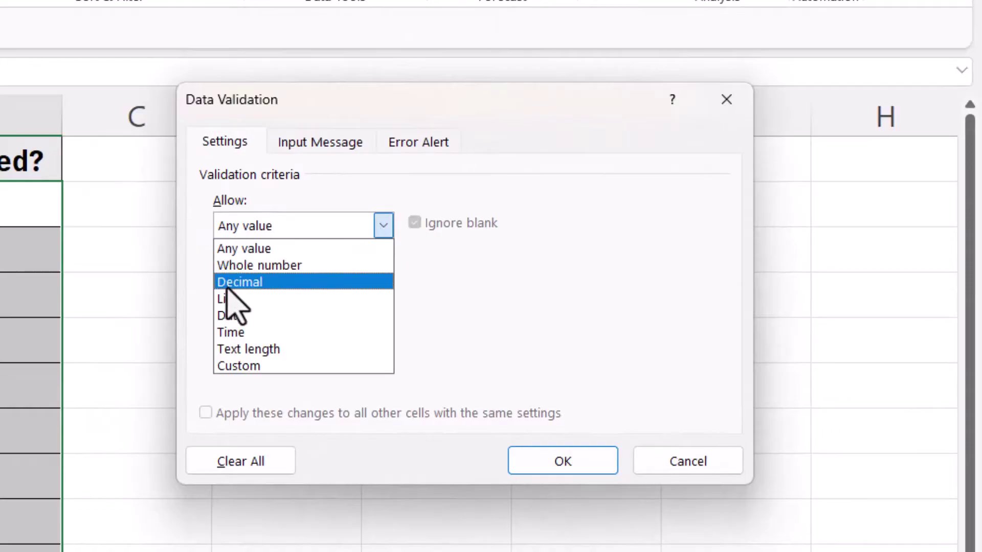
click(227, 302)
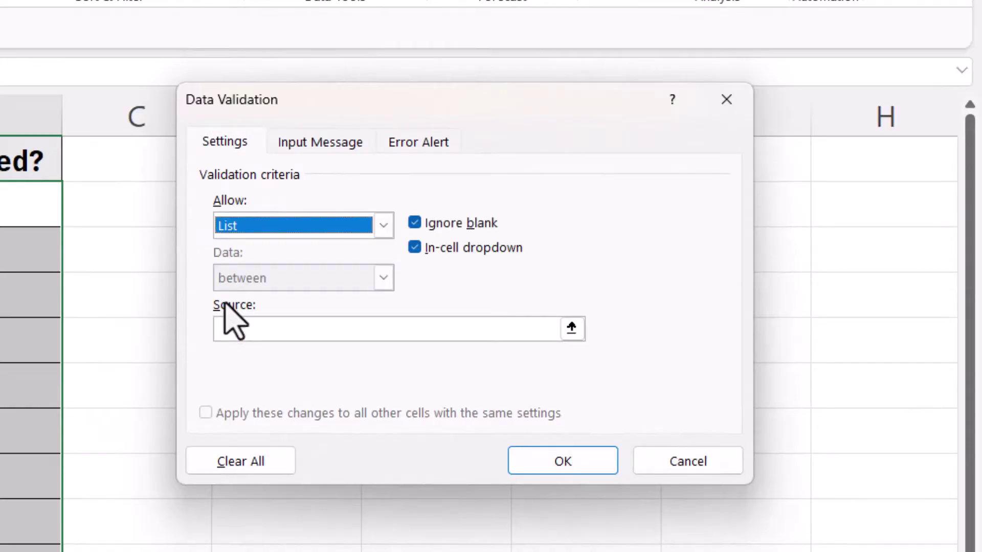
click(230, 333)
drag(305, 113, 463, 111)
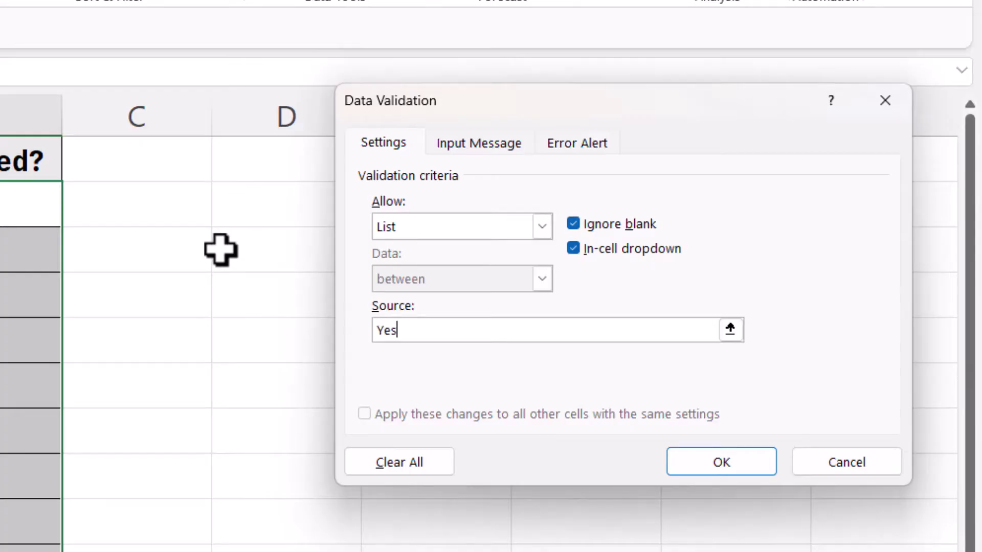
text(,)
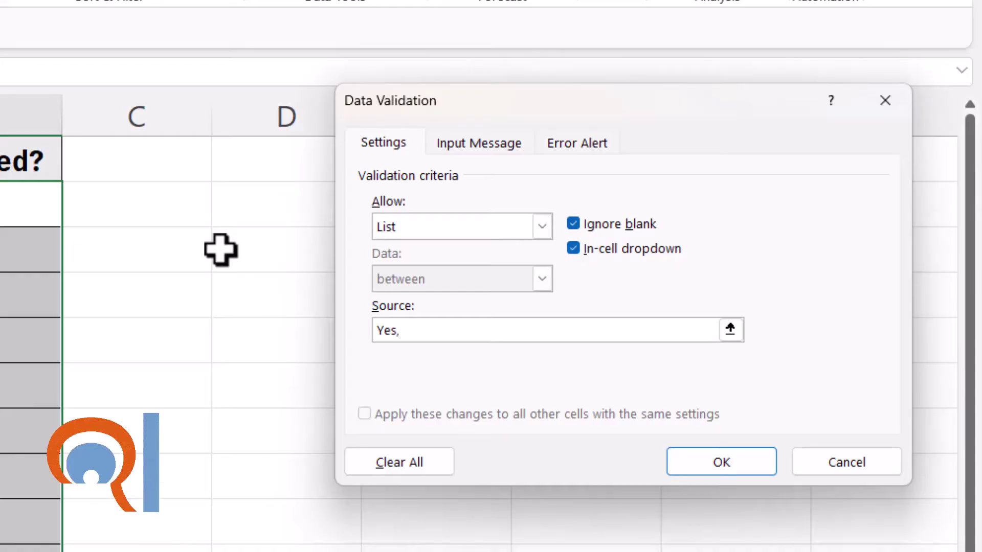
text( Ove)
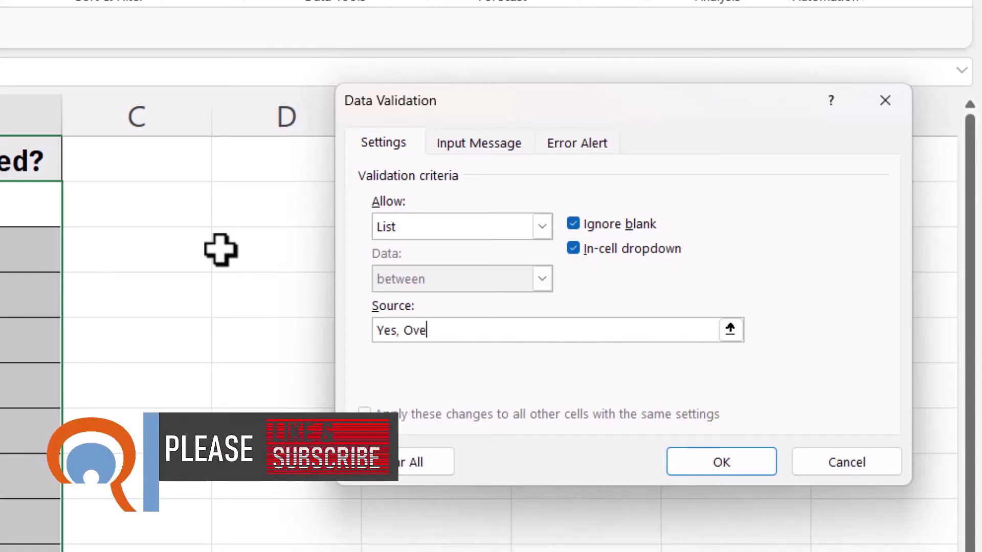
text(rdue)
click(715, 468)
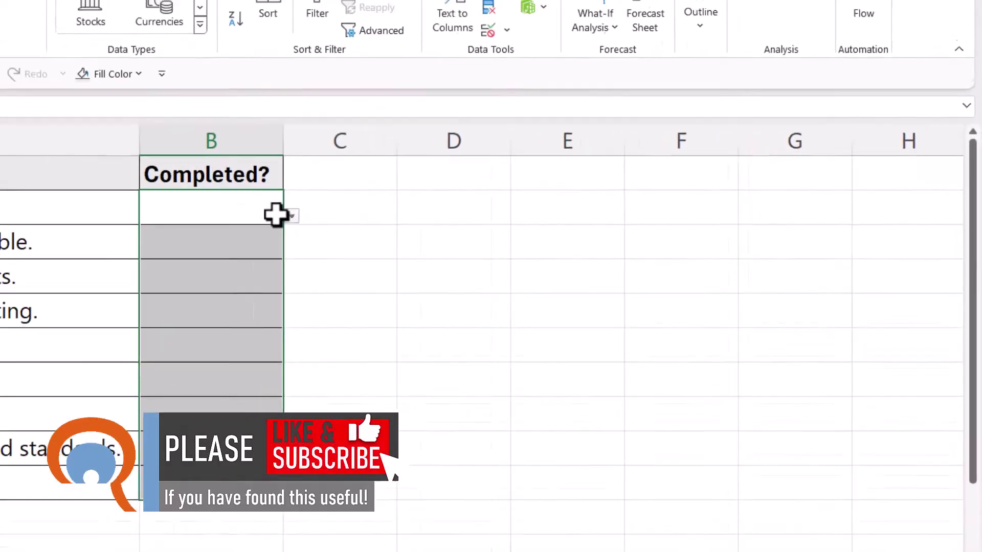
- Reselect the Completed? cells B2:B10 and return to the Home tab
click(72, 214)
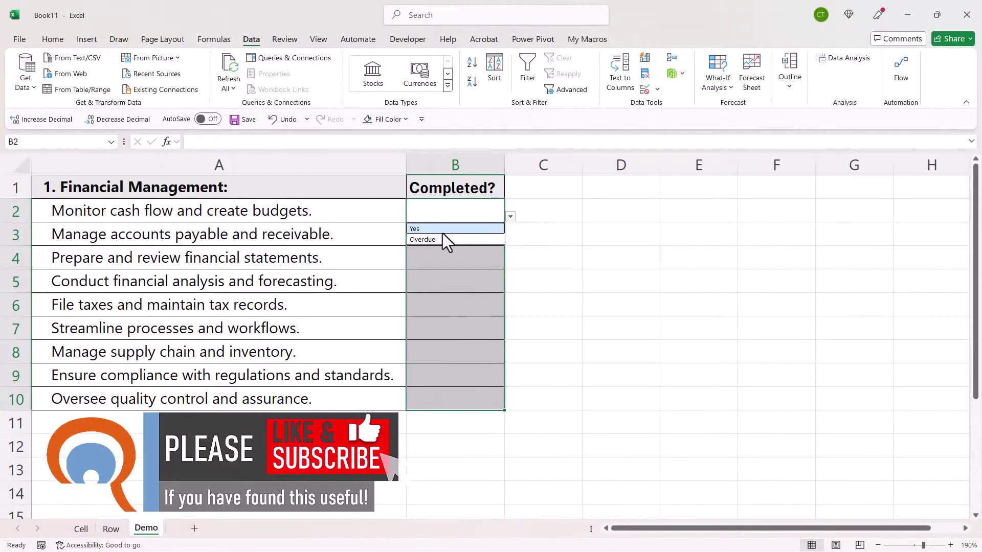
click(544, 222)
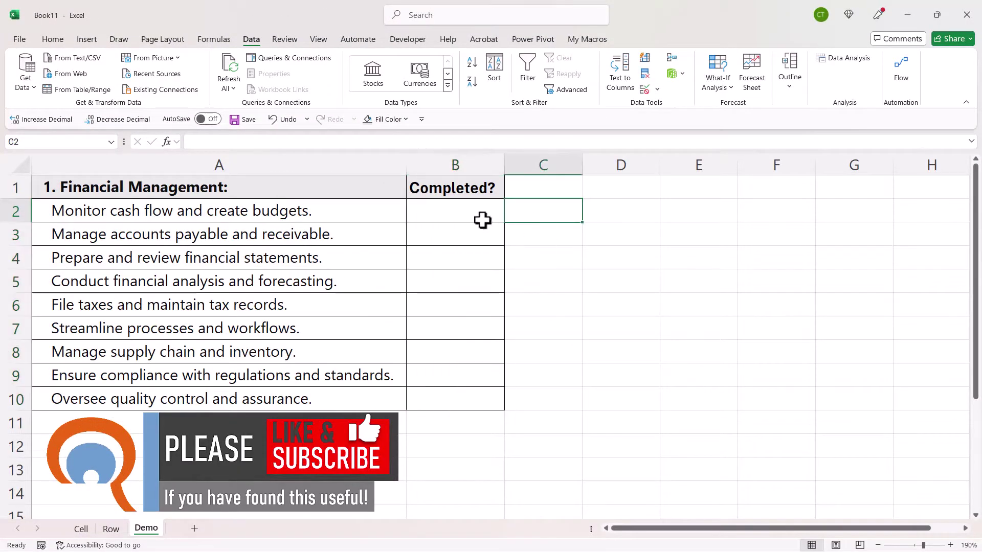
click(467, 217)
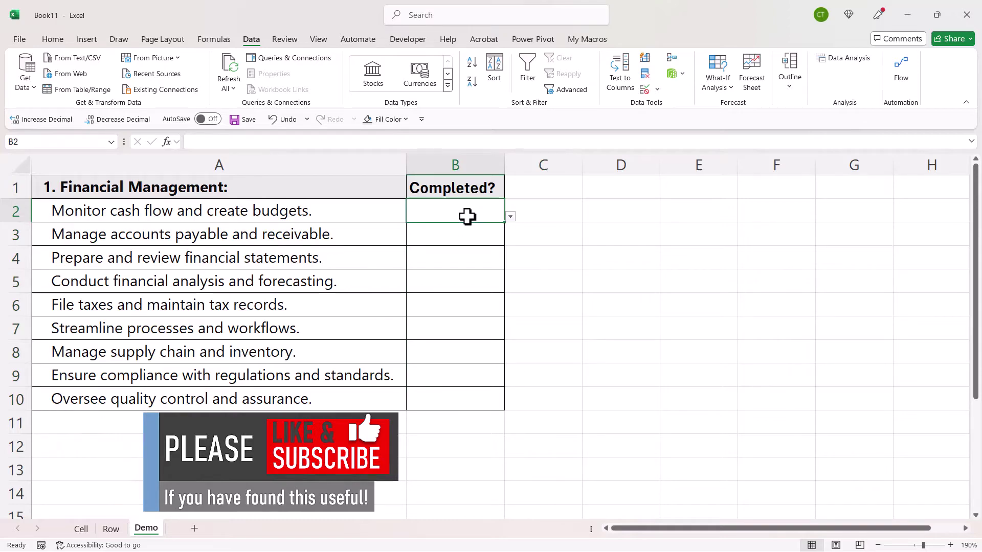
drag(467, 217, 476, 388)
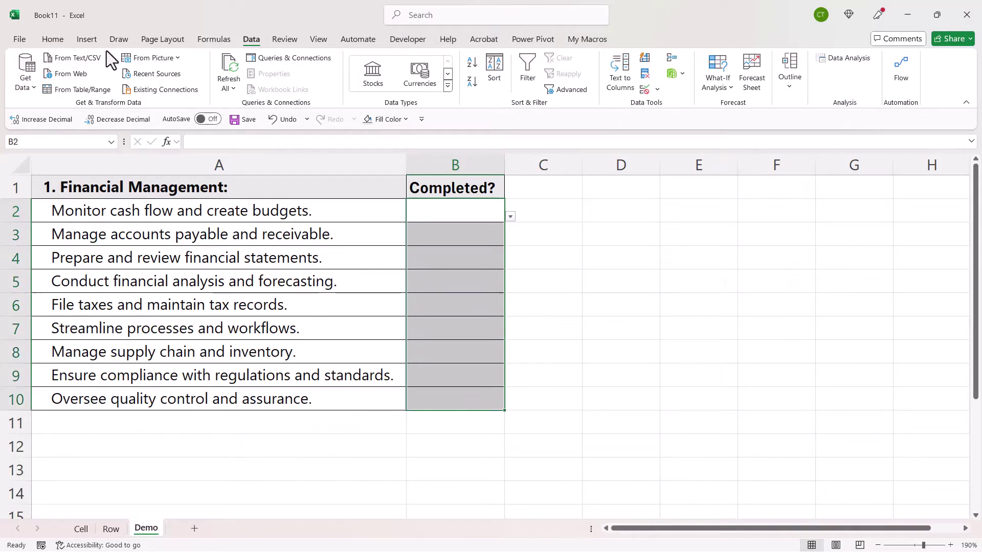
click(51, 40)
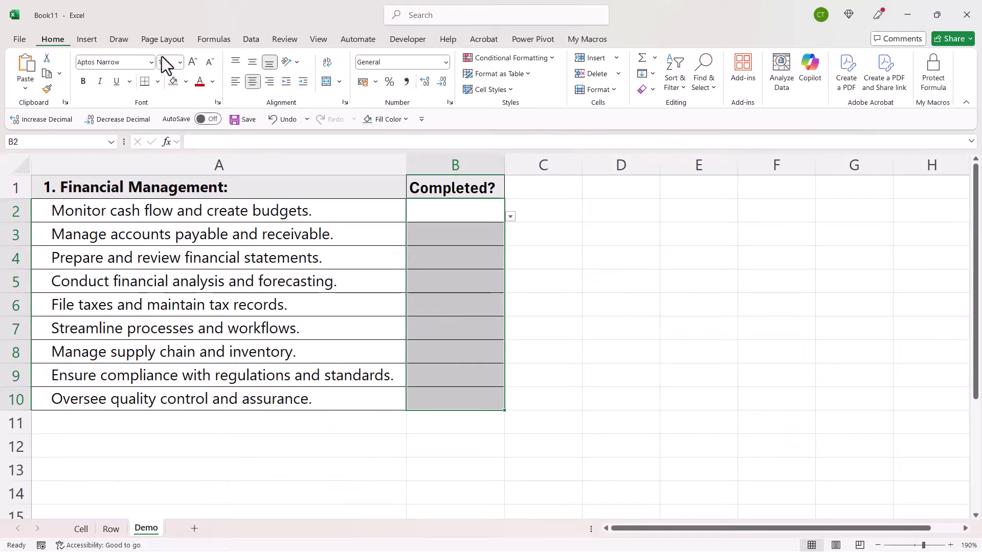
- Highlight cells equal to Yes with Green Fill with Dark Green Text, then set B2 to Yes
click(551, 57)
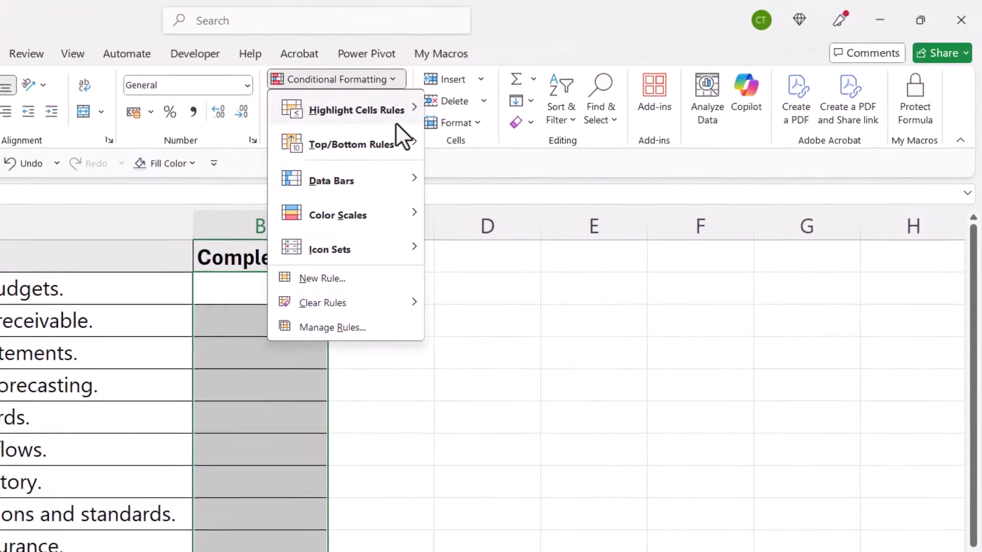
mouse_move(554, 88)
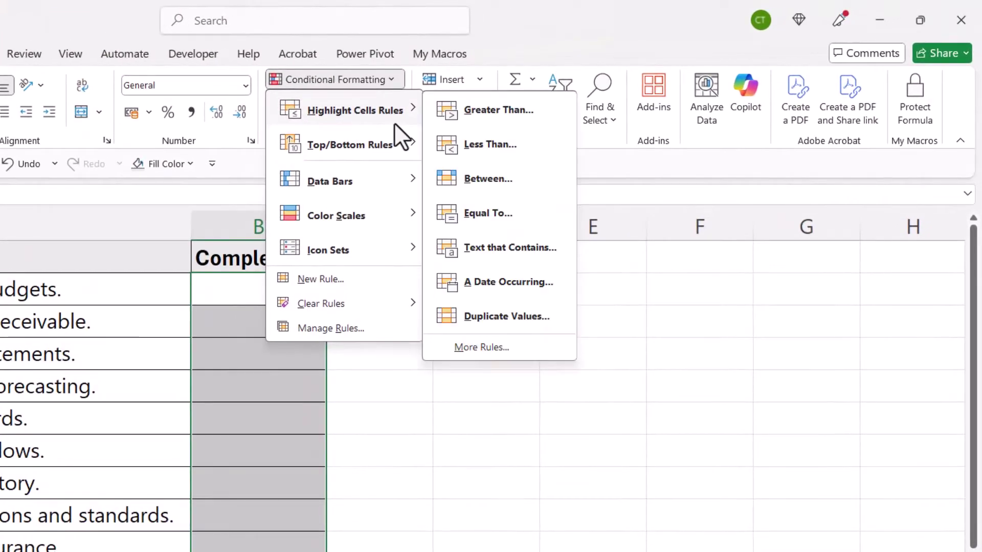
click(504, 210)
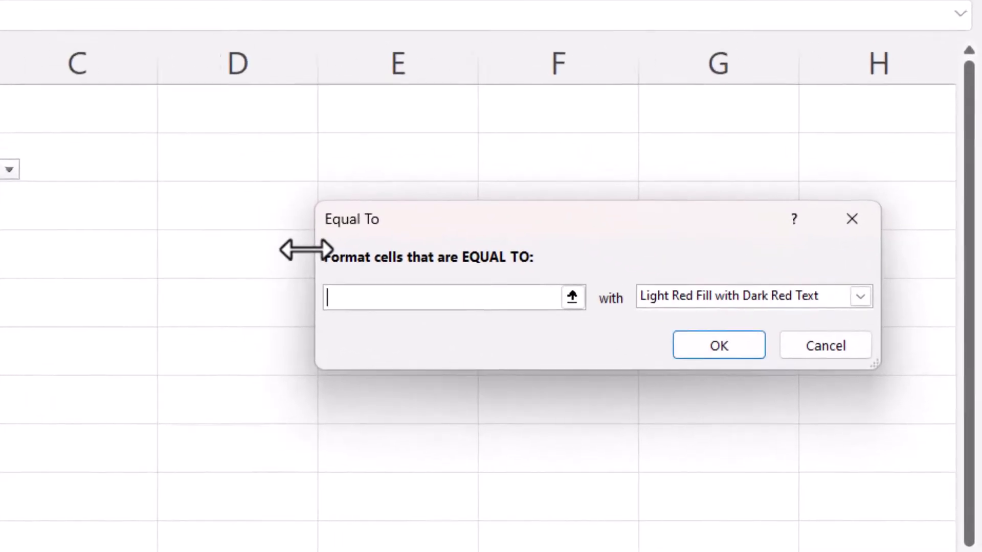
text(Yes)
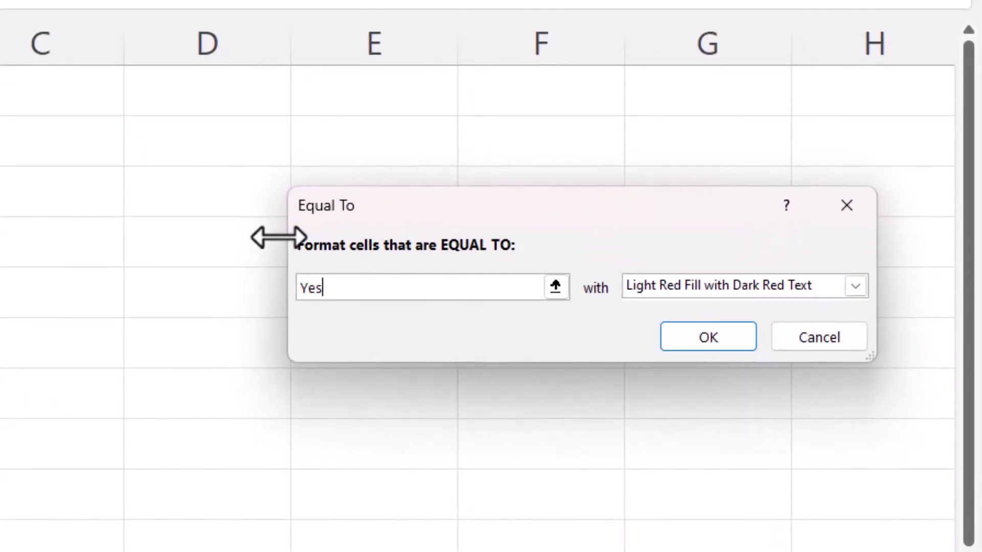
click(856, 286)
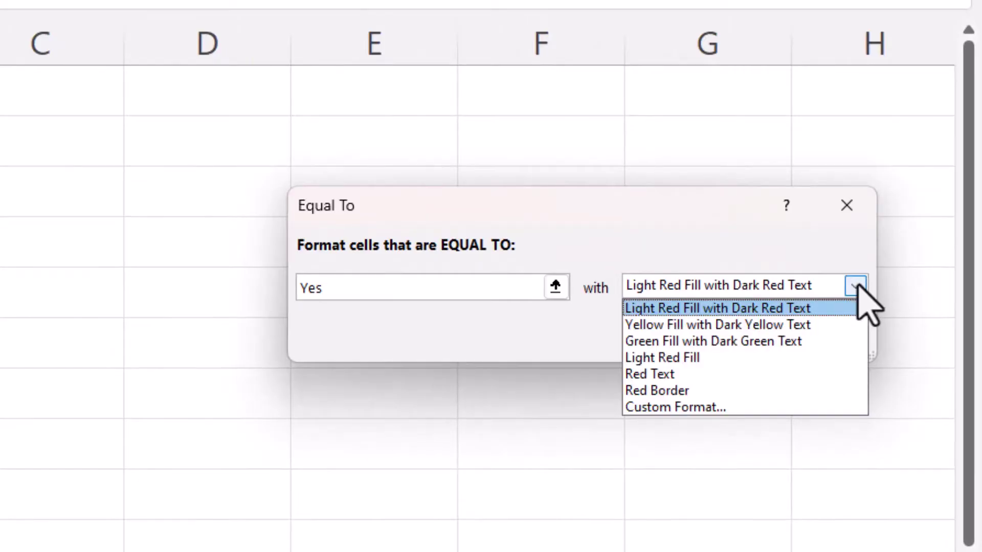
click(696, 341)
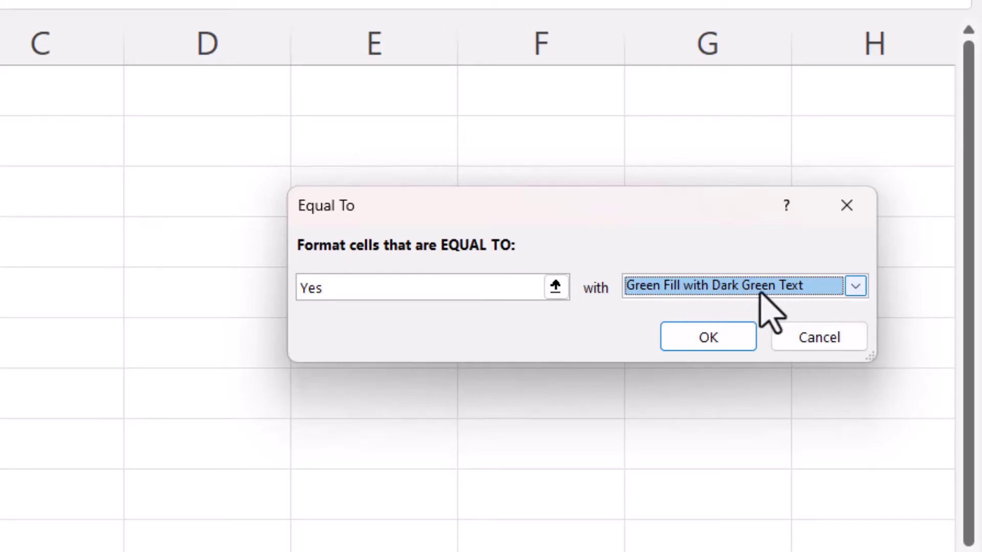
click(705, 338)
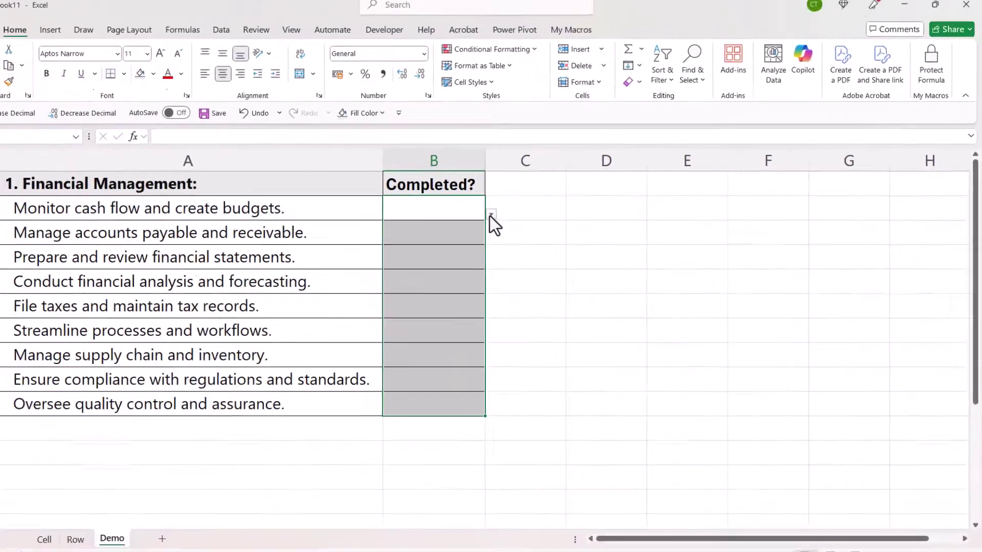
click(511, 216)
click(469, 229)
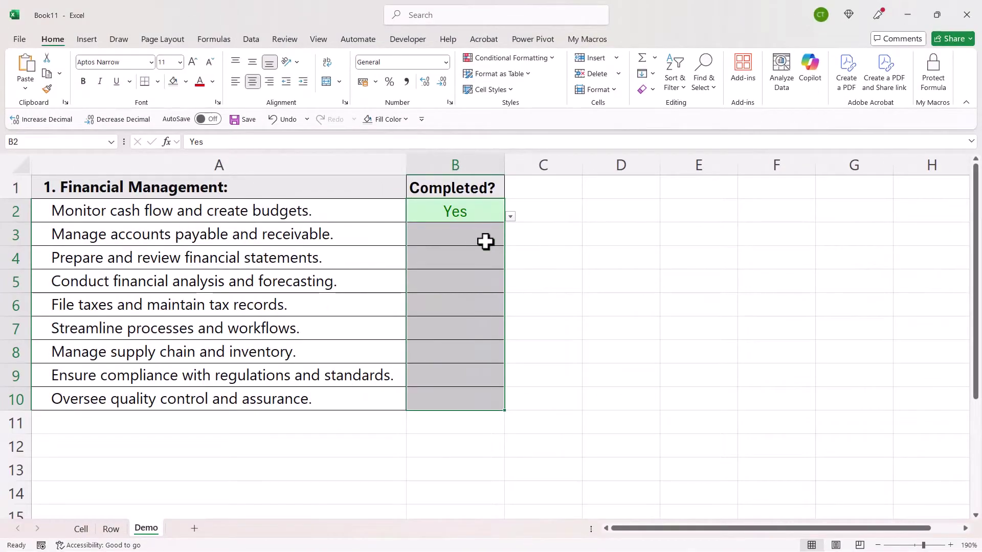
- Add a Light Red Fill rule for cells equal to Overdue, set B3 to Overdue, reselect B2:B10
click(496, 60)
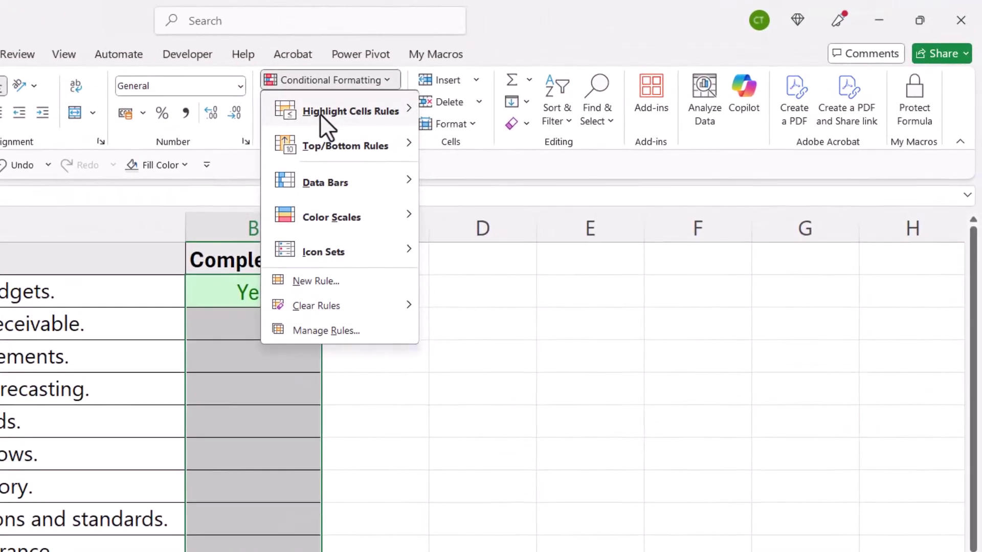
mouse_move(320, 113)
click(504, 212)
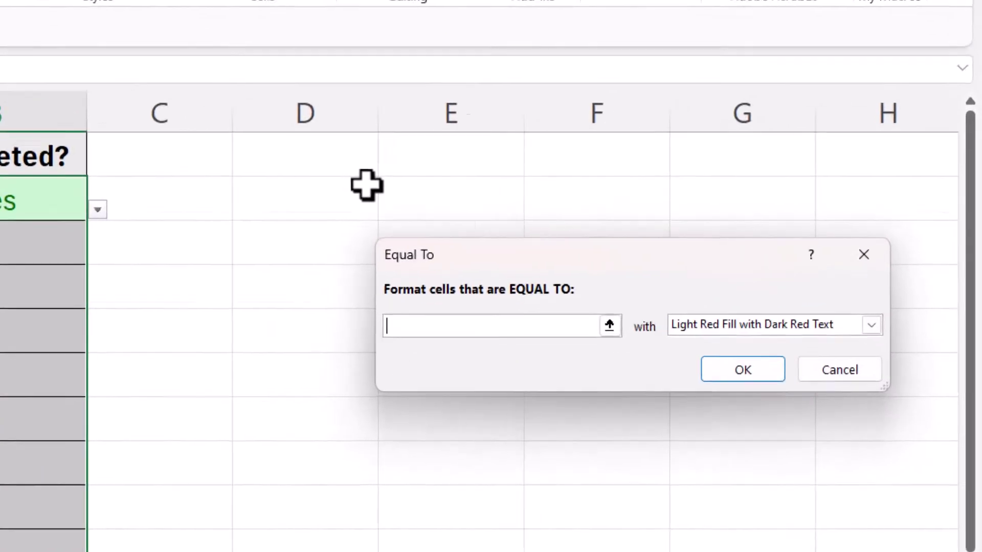
text(Overdue)
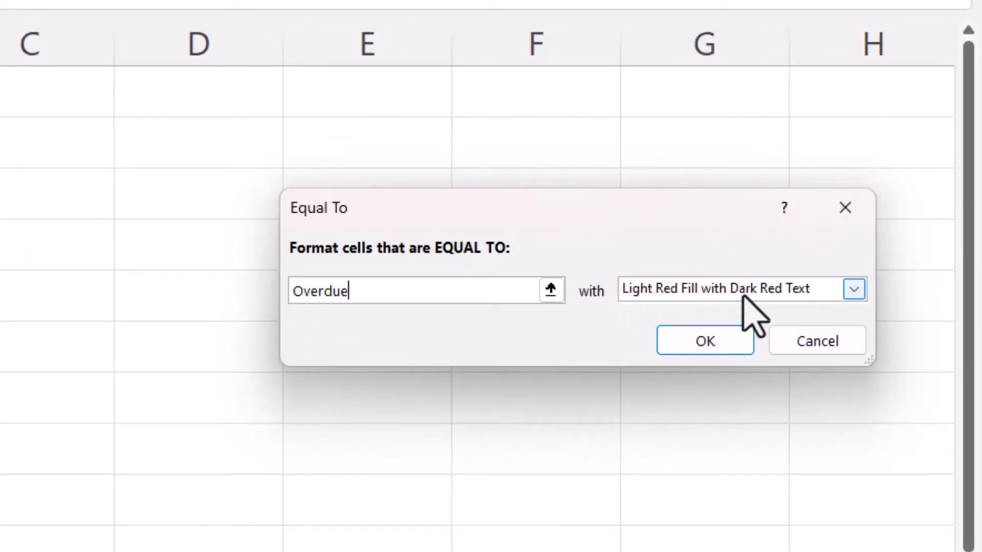
click(720, 344)
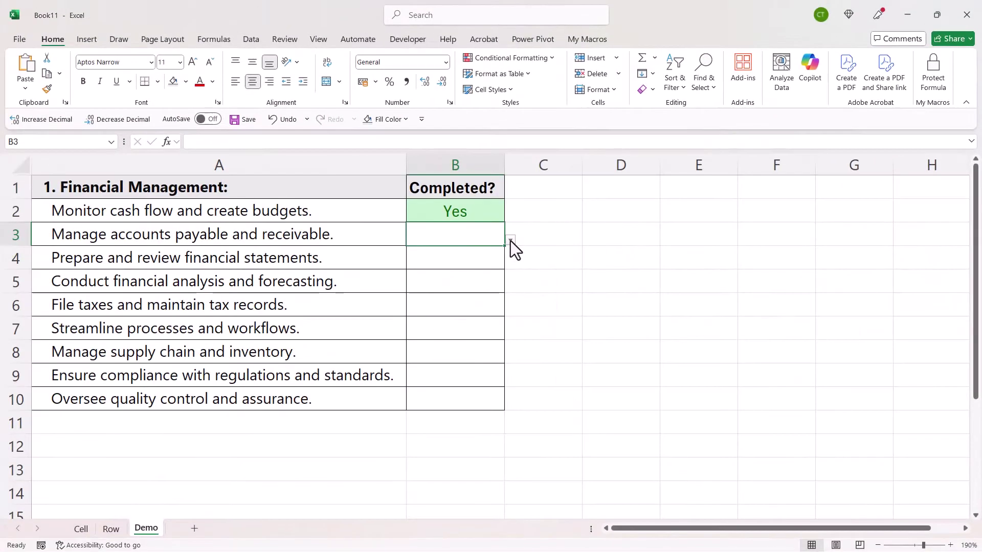
click(510, 240)
click(472, 263)
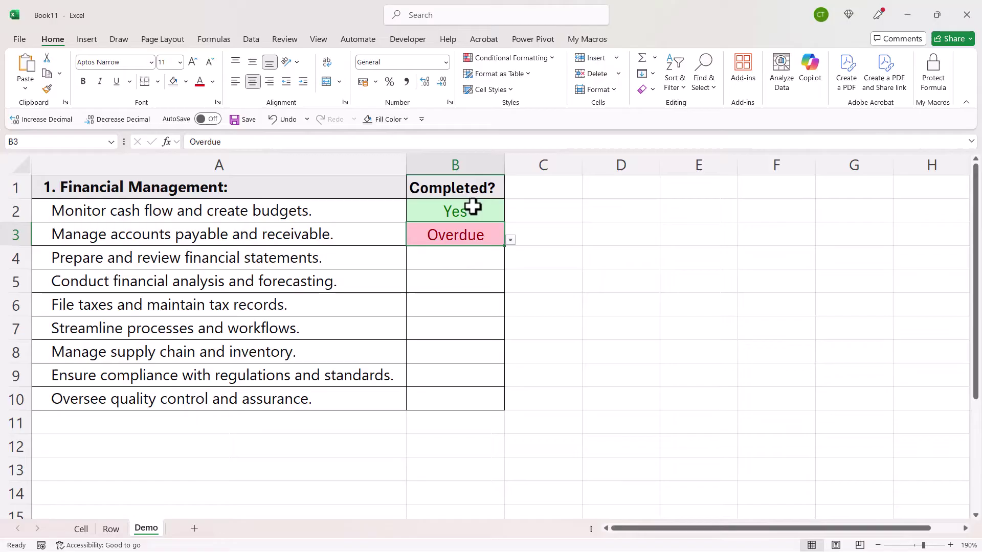
drag(470, 210, 456, 394)
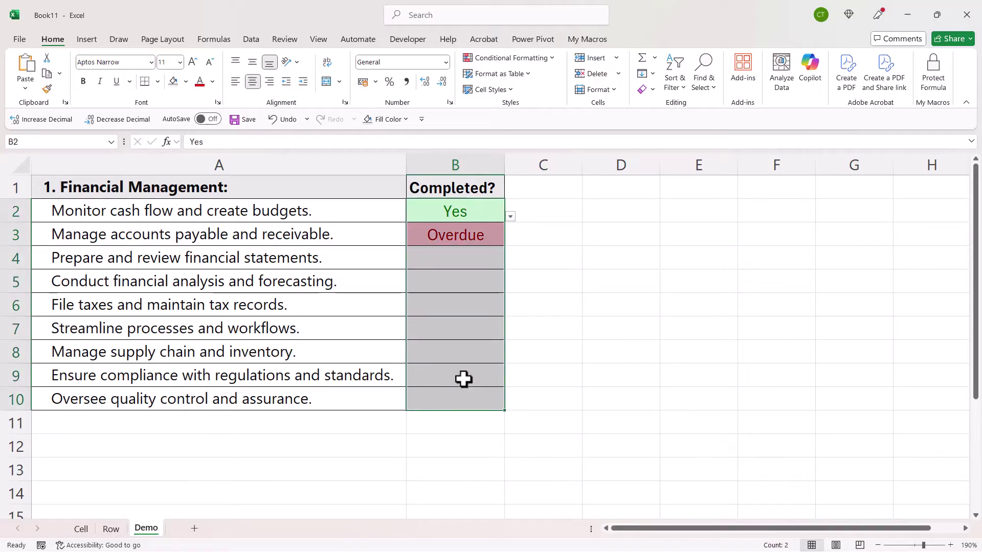
- Clear the conditional formatting rules from the selected cells B2:B10
click(550, 59)
mouse_move(490, 220)
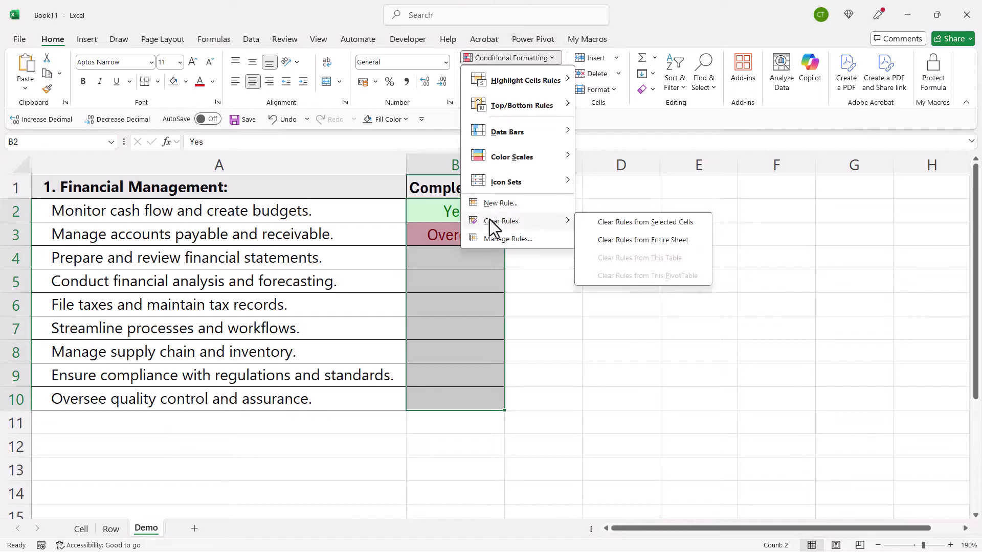
click(658, 223)
click(542, 284)
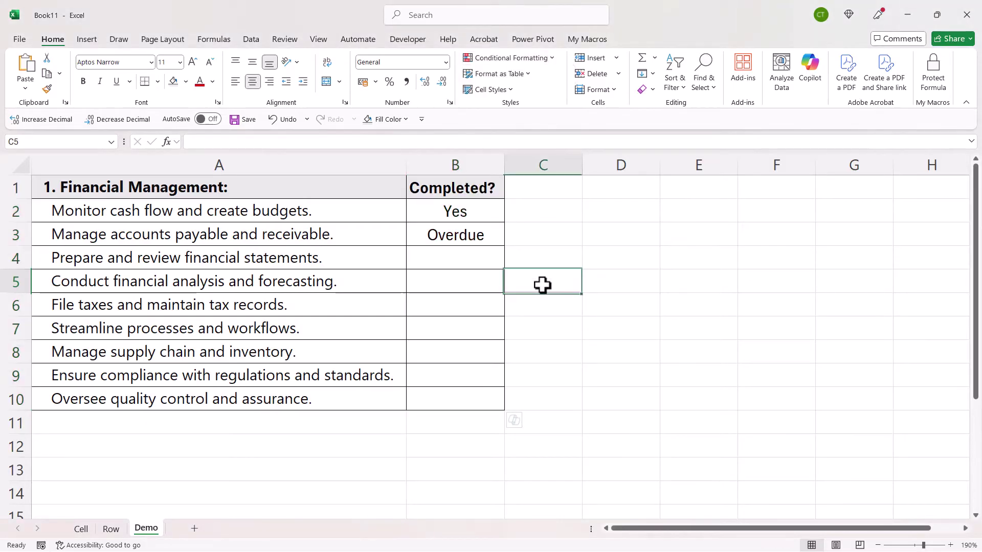
click(356, 211)
click(440, 238)
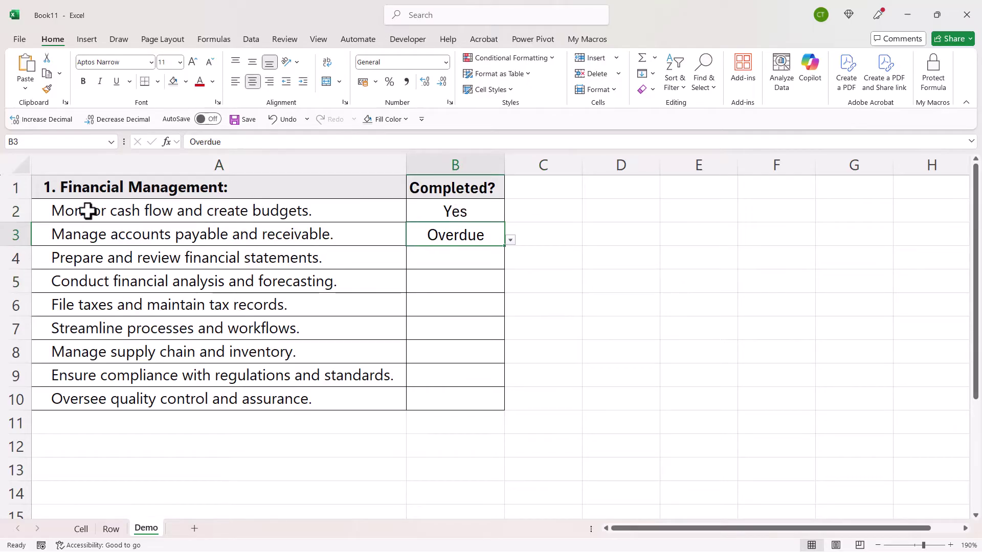
- Select the whole task list A2:B10
click(52, 209)
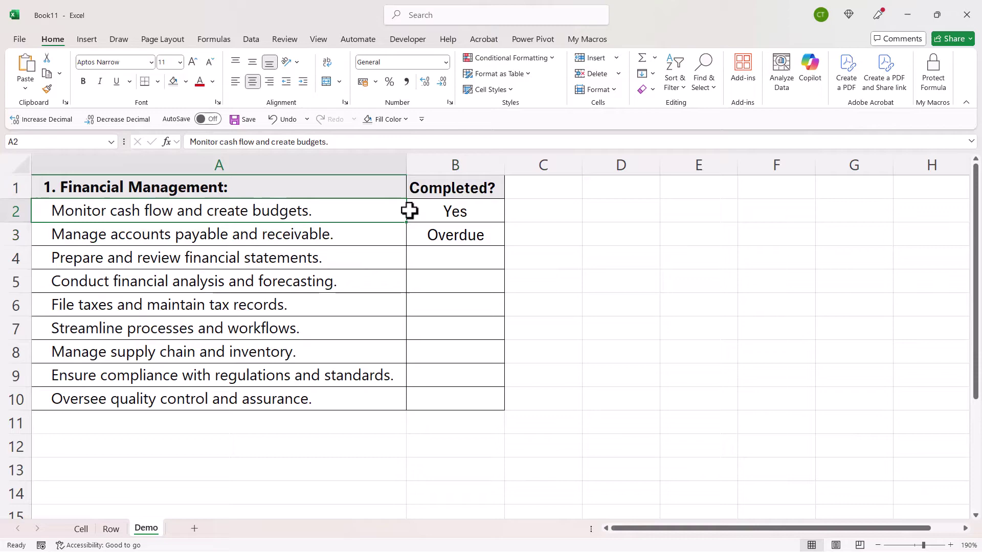
drag(409, 211, 450, 262)
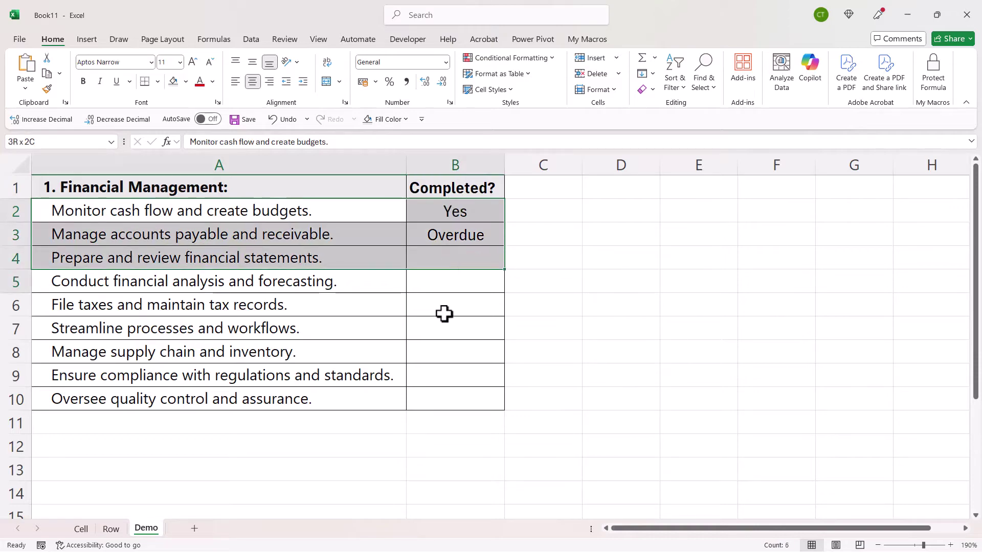
drag(444, 314, 441, 388)
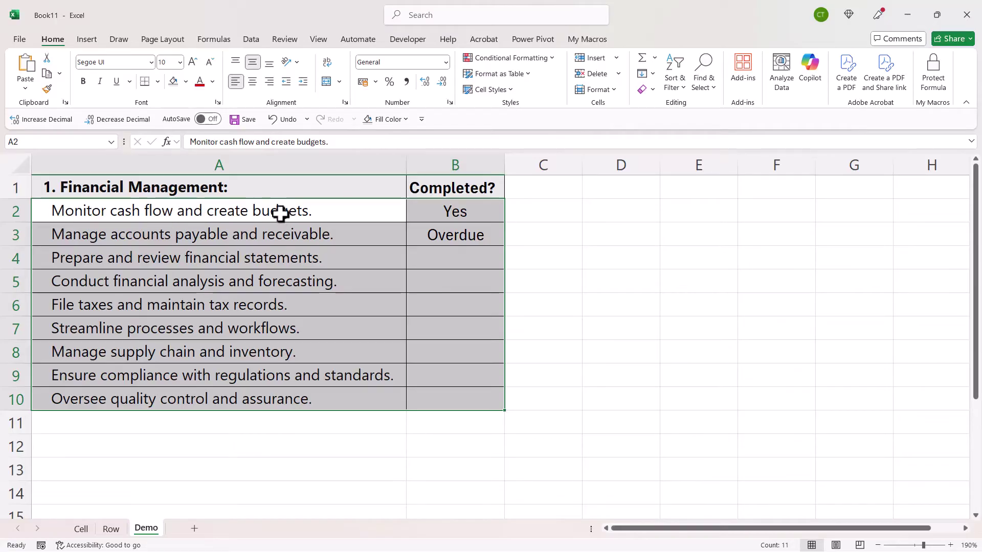
- Start a new formula-based formatting rule for A2:B10 with the formula =B2="Yes"
click(547, 57)
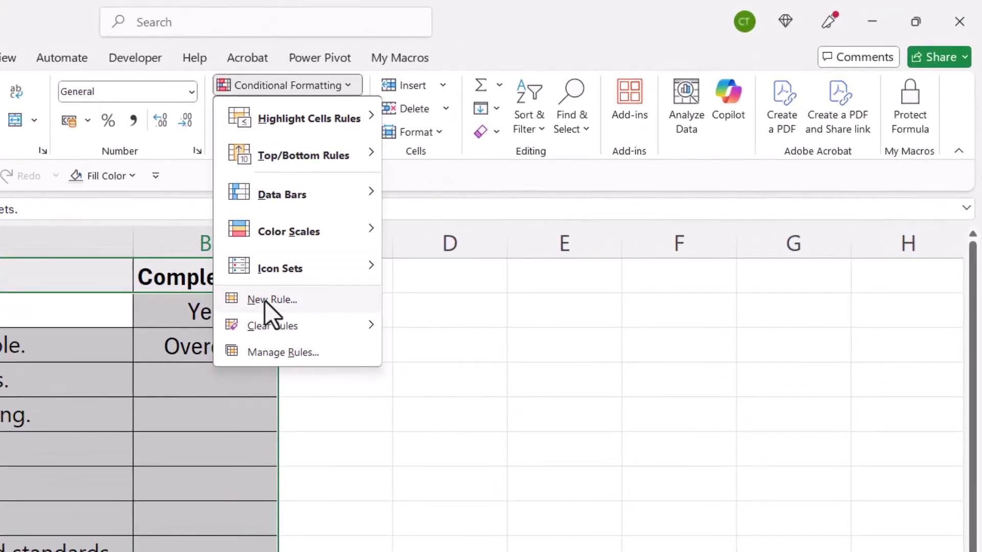
click(264, 301)
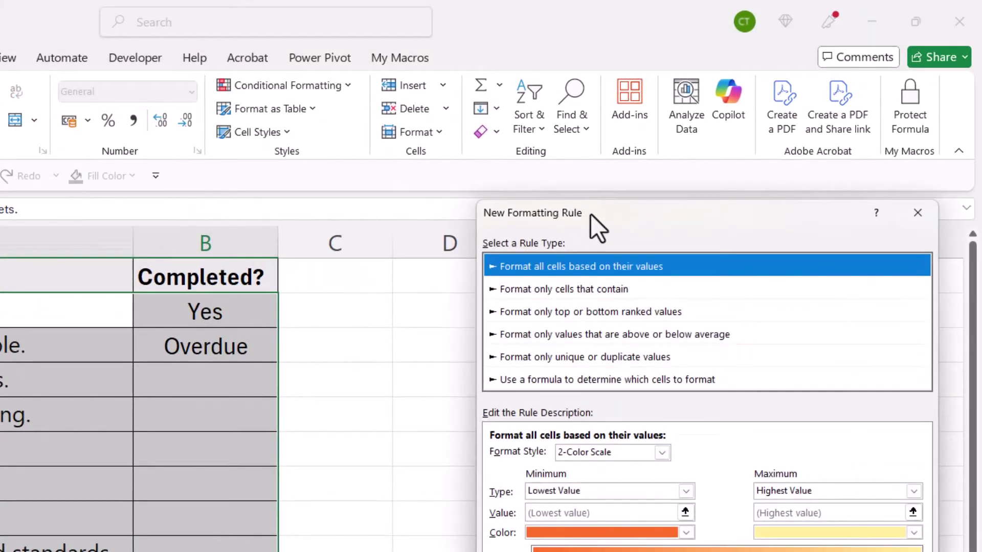
drag(590, 214, 387, 194)
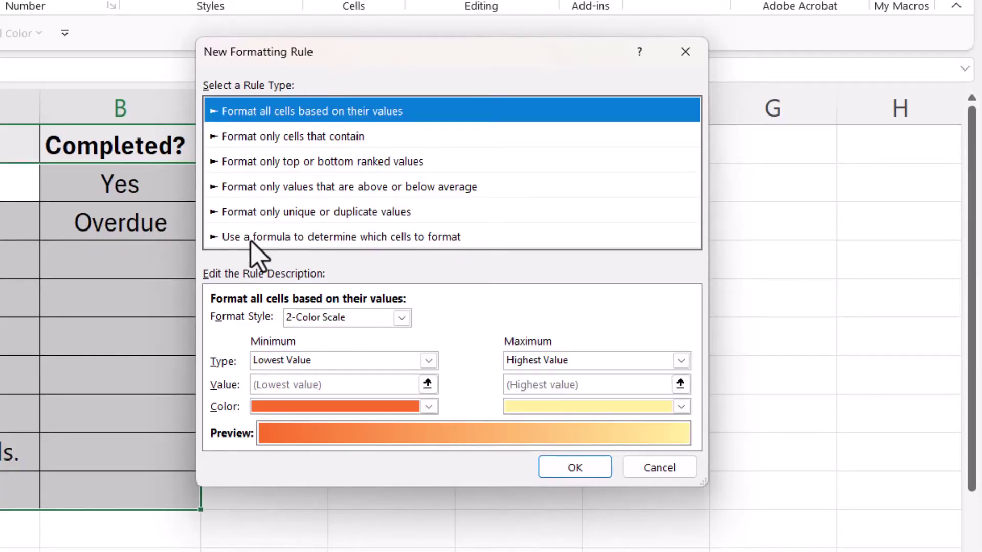
click(251, 239)
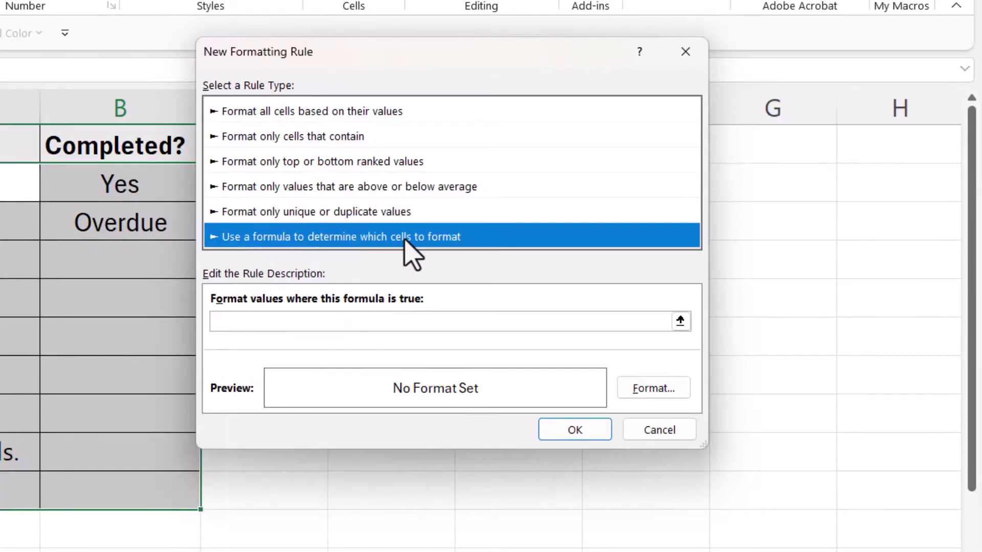
click(230, 327)
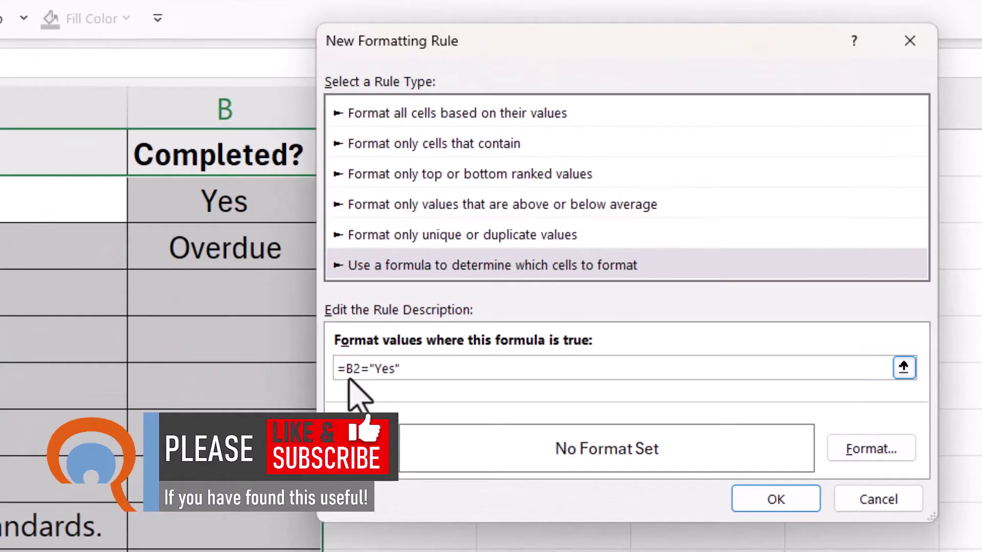
- Change the formula to =$B2="Yes" and format matching rows with green fill and white text
click(348, 377)
text($)
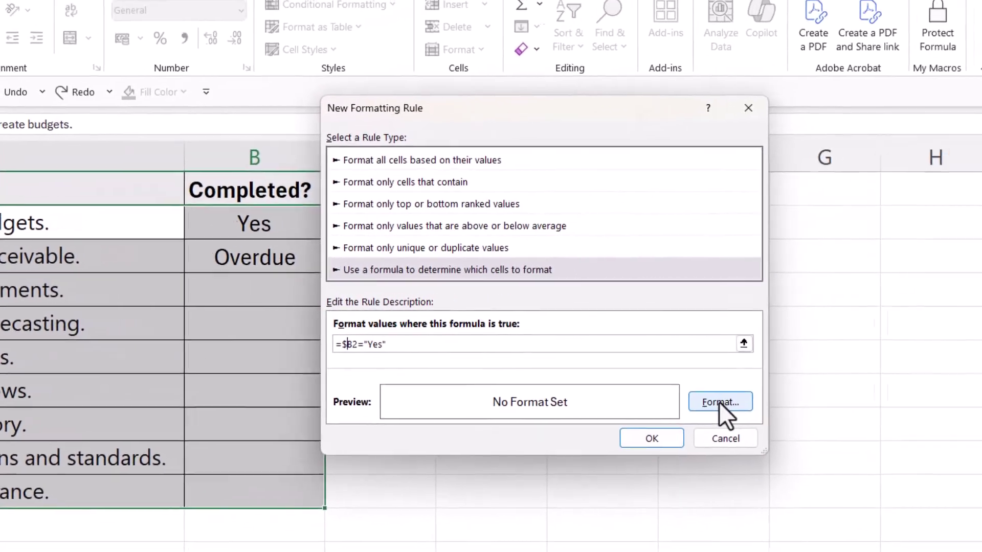
click(897, 372)
click(705, 87)
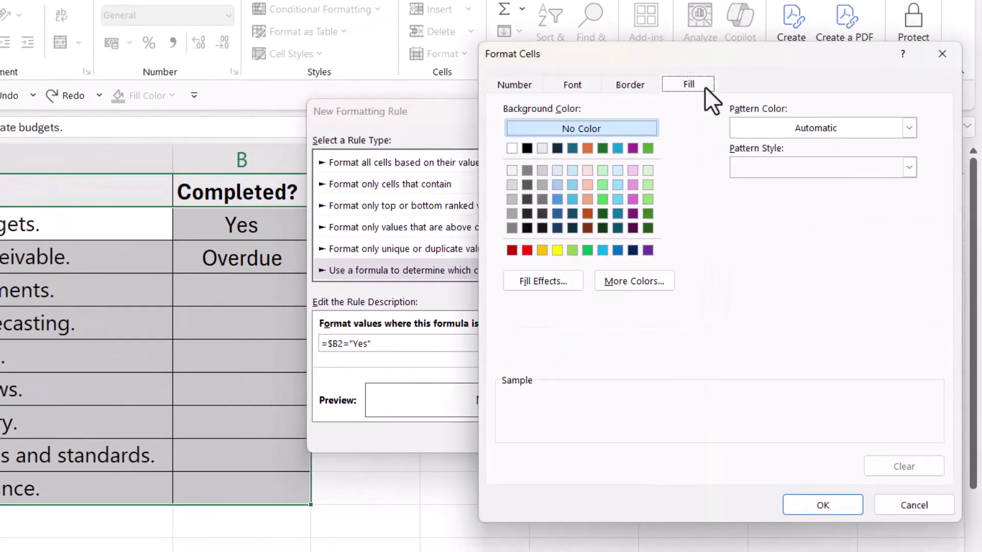
click(647, 148)
click(588, 84)
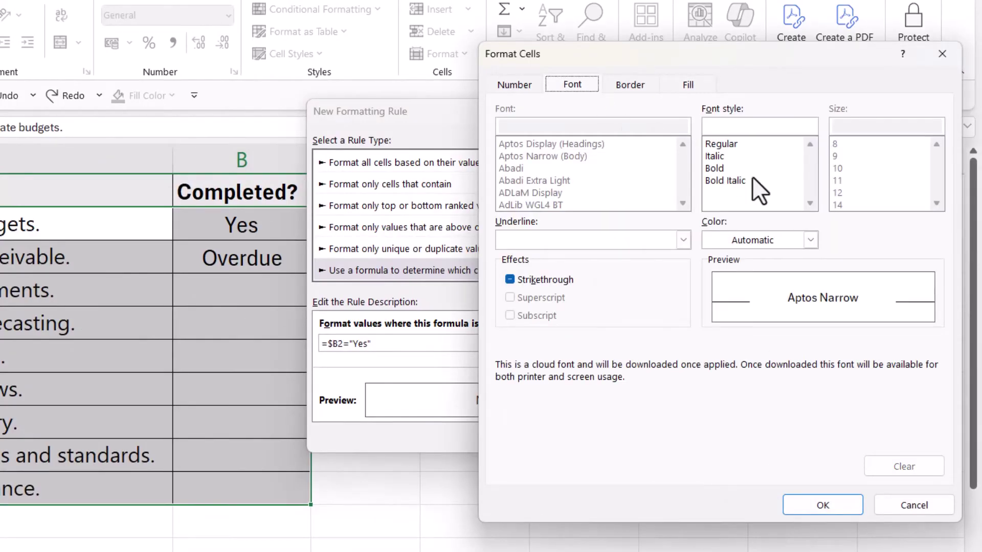
click(810, 245)
click(709, 313)
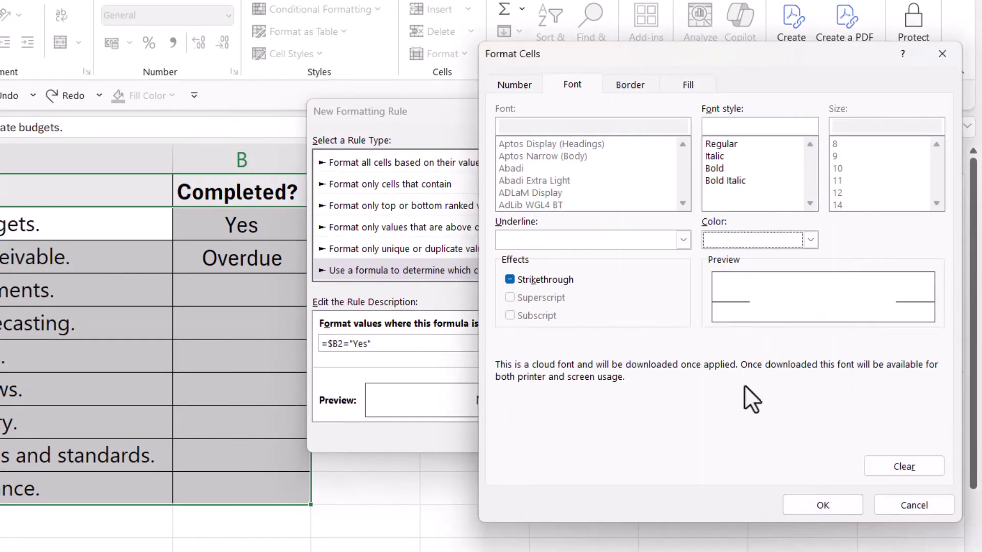
click(812, 506)
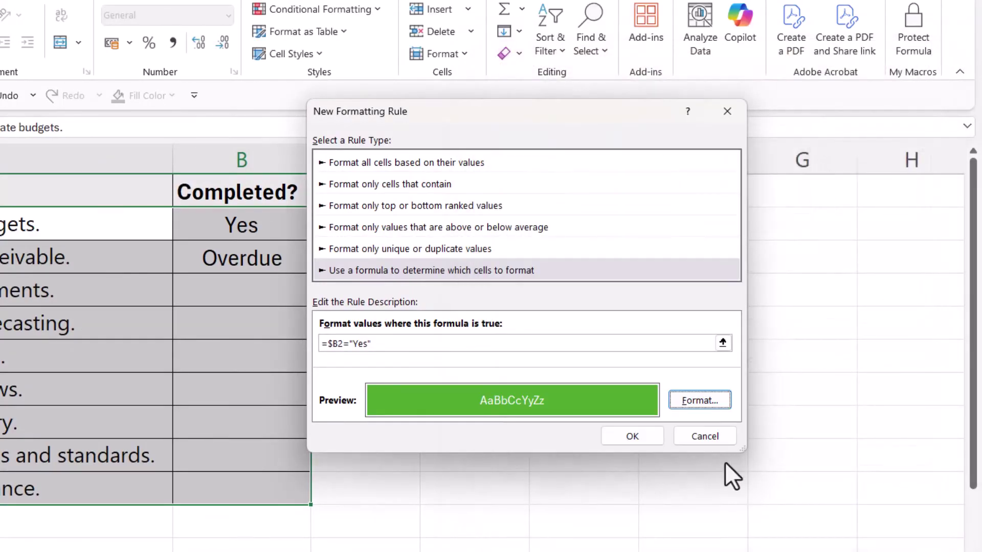
click(644, 443)
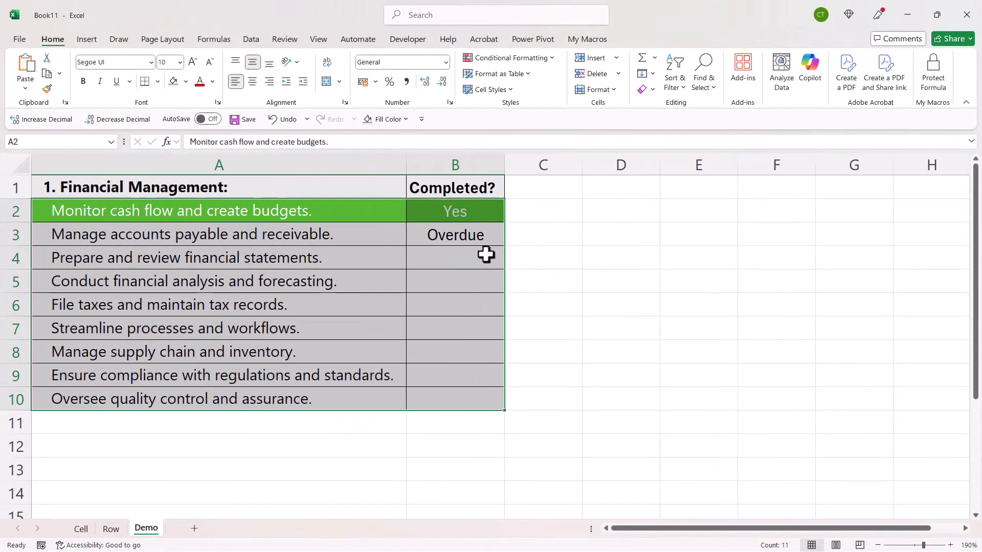
- Set B4 to Yes so row 4 turns green, then reselect A2:B10
click(492, 258)
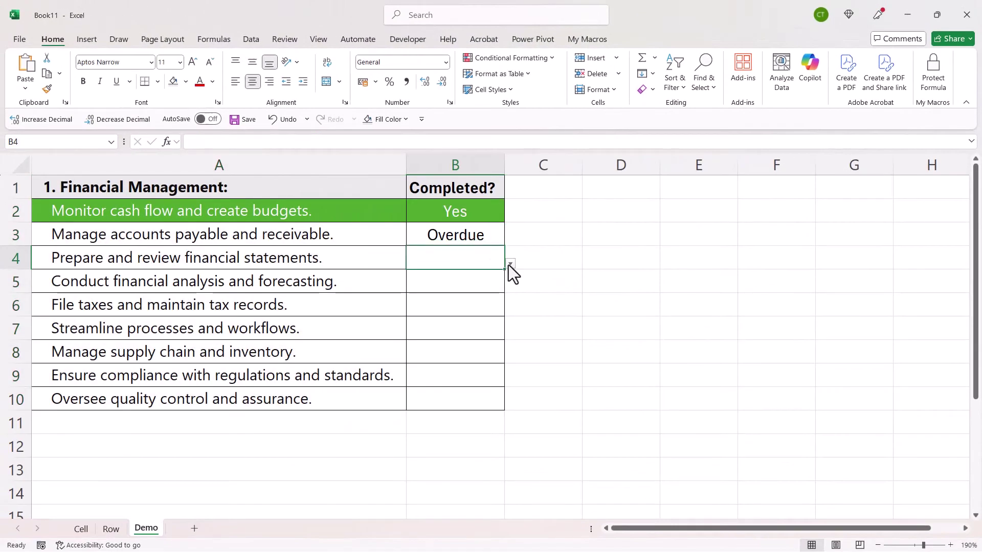
click(509, 263)
click(453, 276)
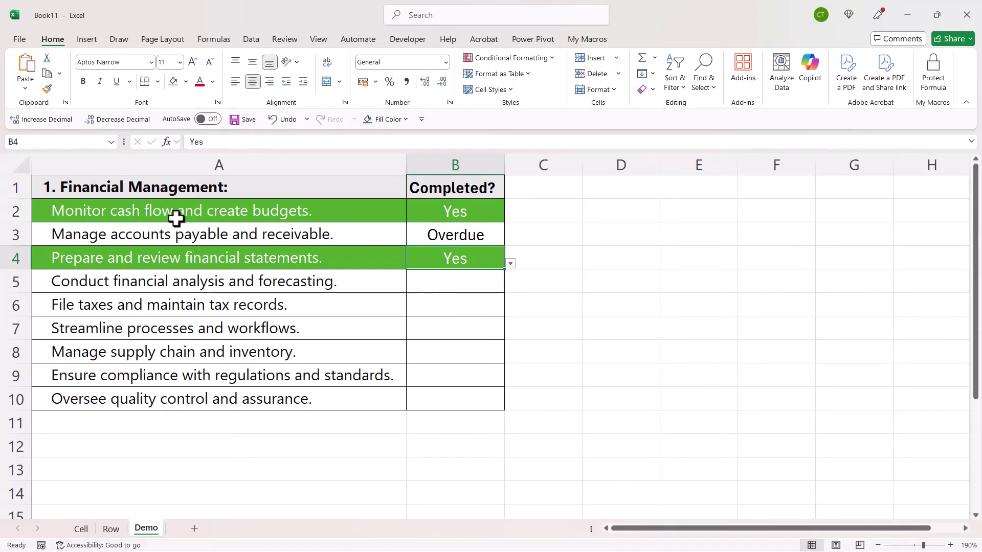
drag(147, 211, 457, 399)
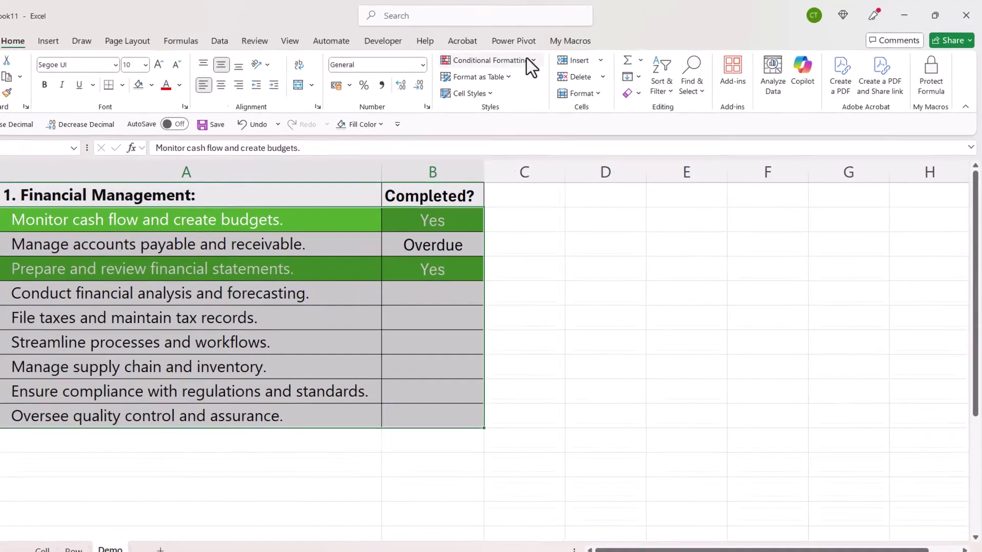
- Create a new formula-based conditional formatting rule using =$B2="Overdue"
click(550, 57)
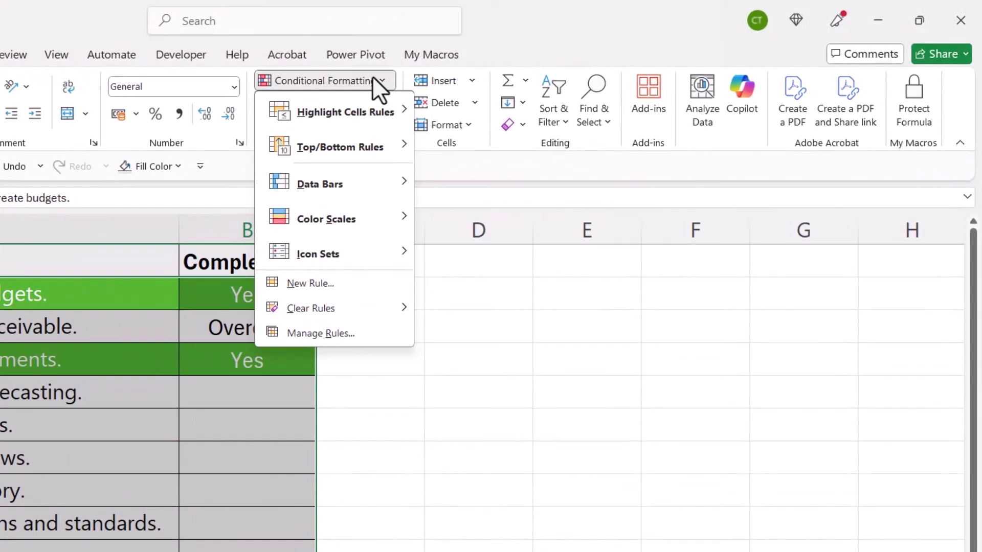
click(324, 284)
click(445, 321)
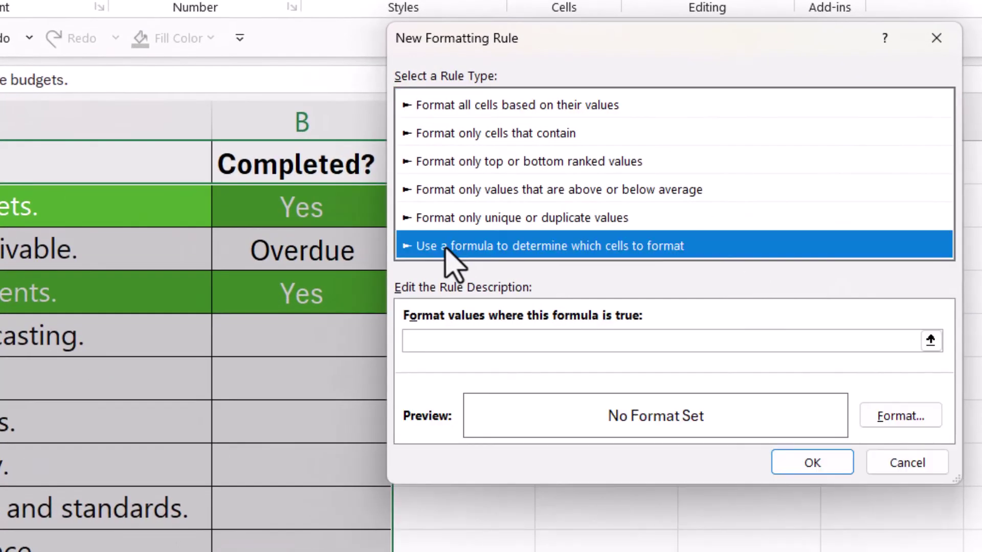
click(460, 341)
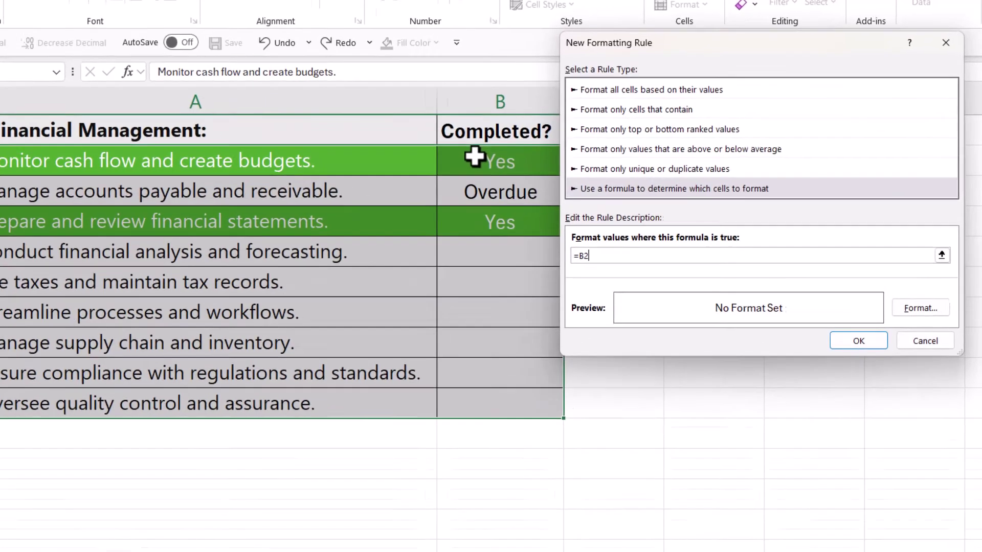
text(2="Overdue)
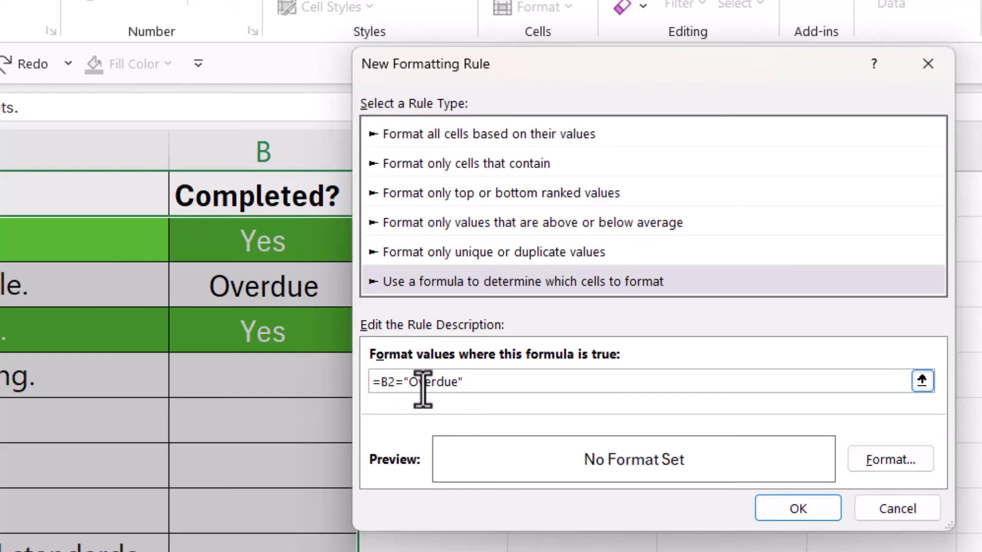
text($)
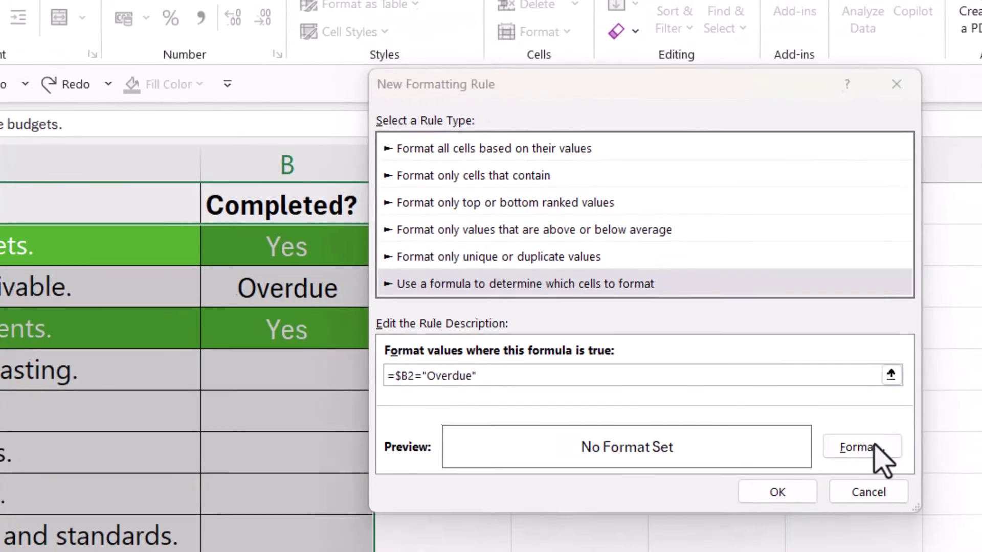
- Format the Overdue rule with red fill and white font, then apply it
click(901, 465)
click(595, 69)
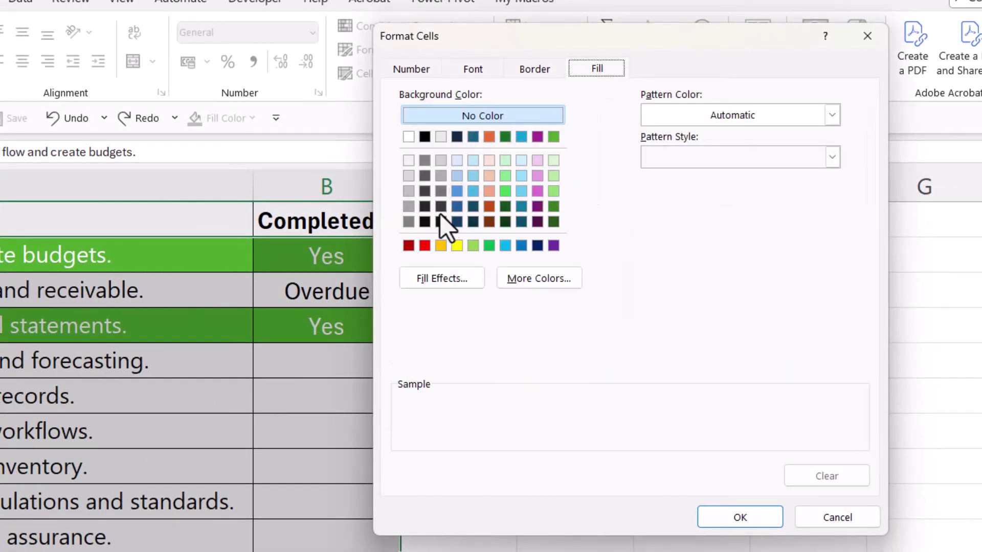
click(427, 245)
click(473, 69)
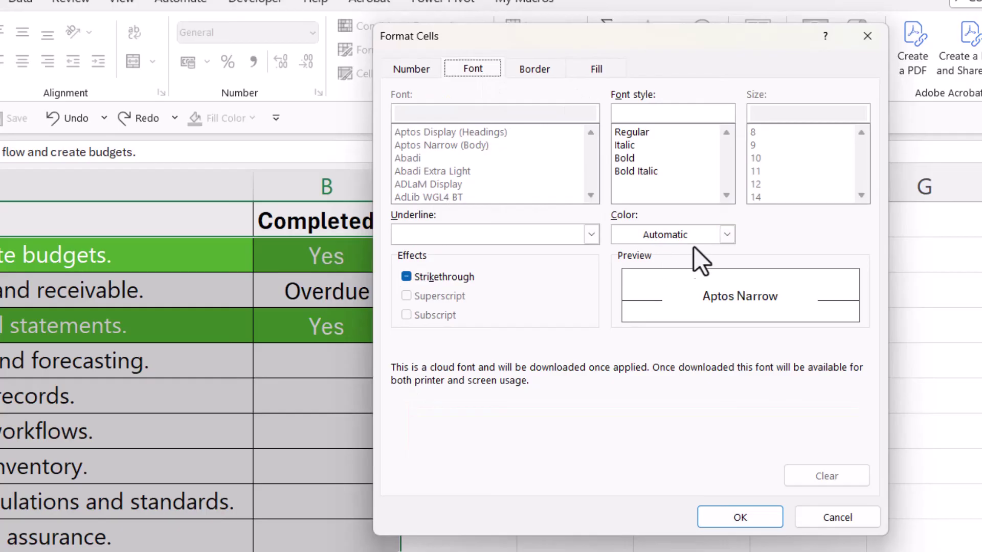
click(726, 234)
click(620, 309)
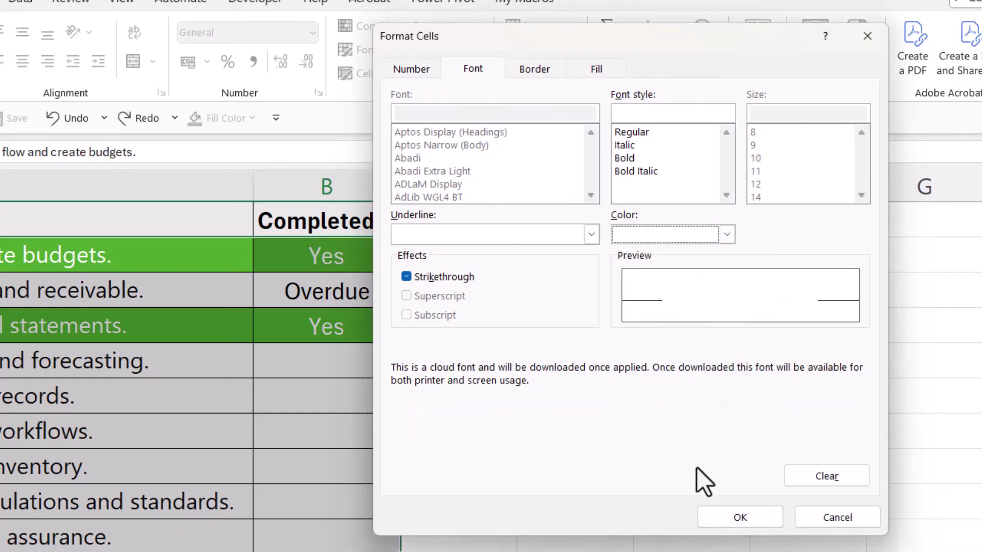
click(740, 517)
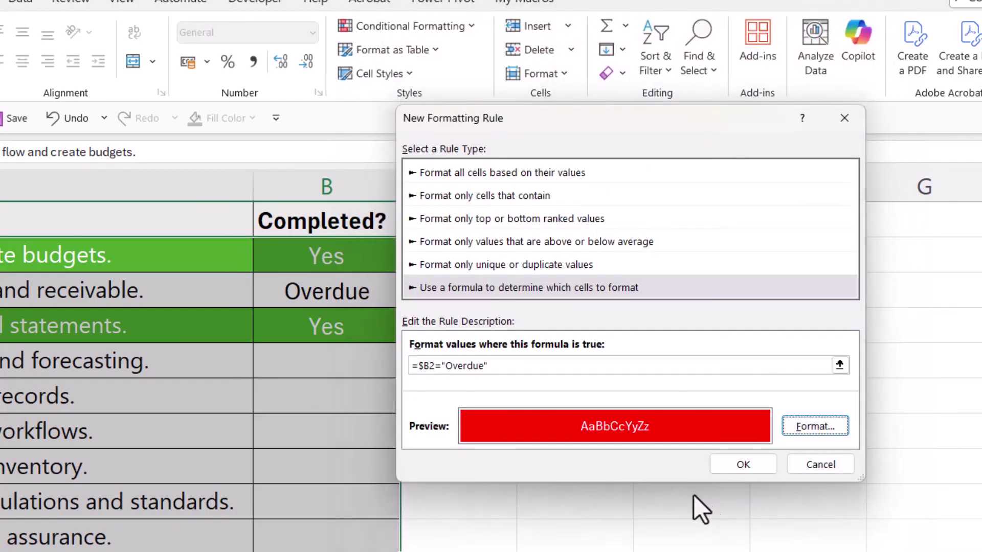
click(742, 464)
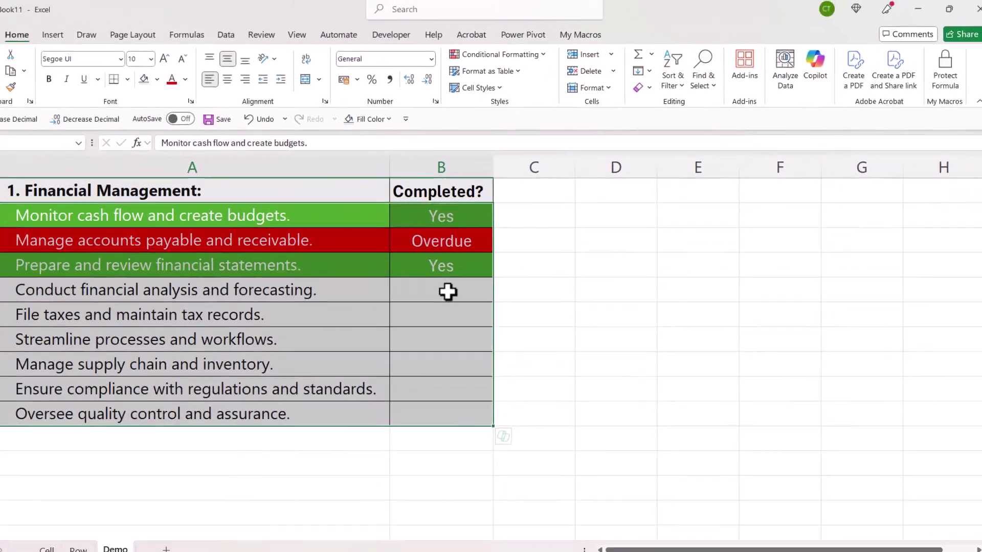
- Set B5's status to Overdue using its dropdown list
click(448, 291)
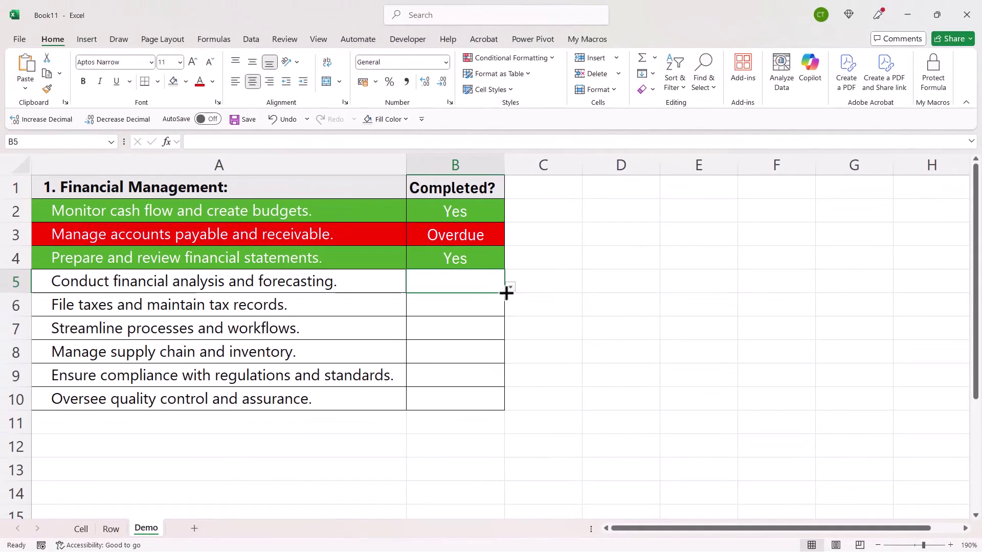
click(498, 296)
click(462, 318)
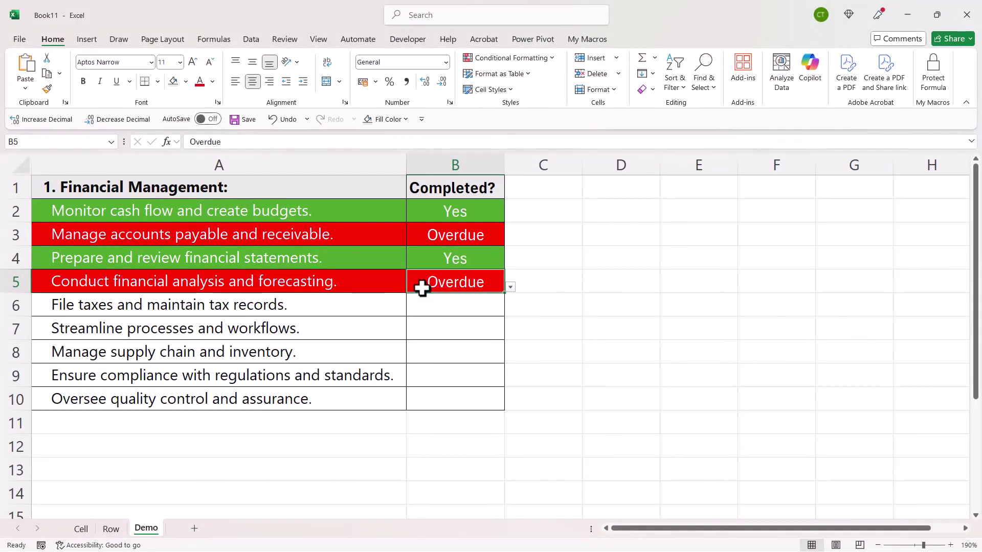